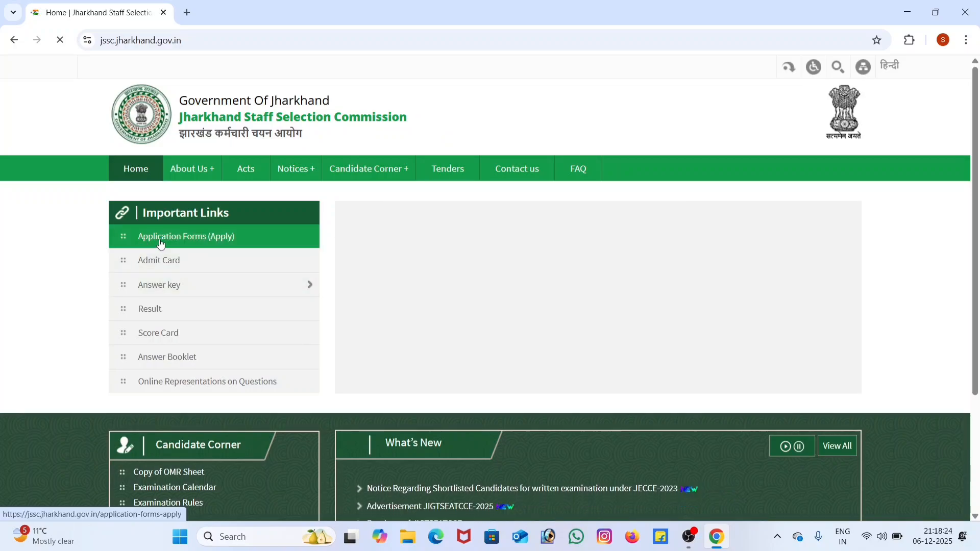
# Step: Open the online application site for JAJCE-2025 from the application forms list, accepting the redirect to the external website
pyautogui.click(185, 244)
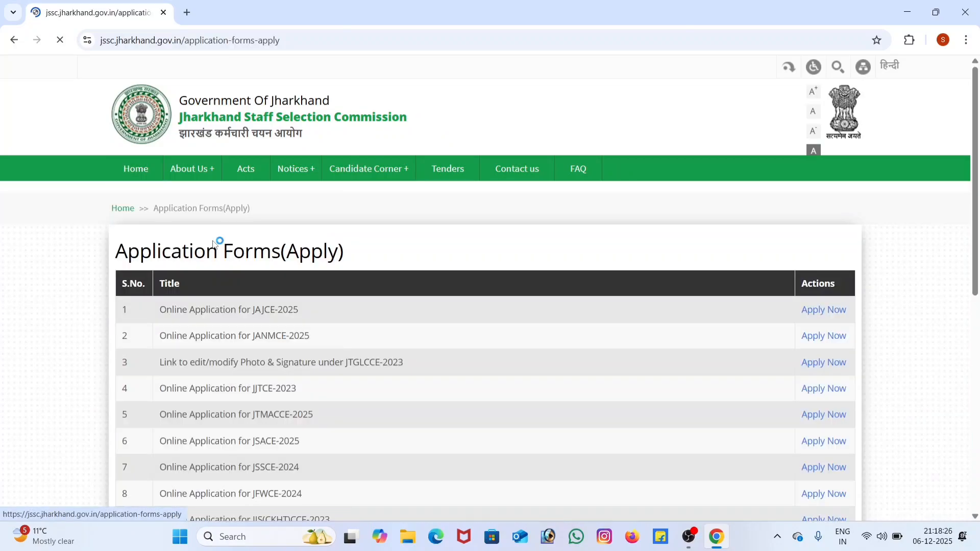
pyautogui.scroll(-2, 373, 352)
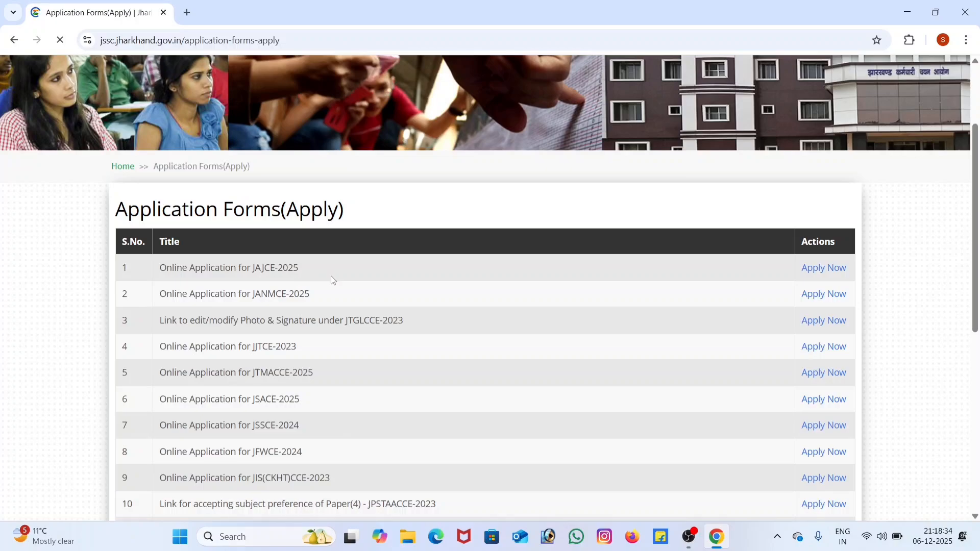
pyautogui.click(821, 271)
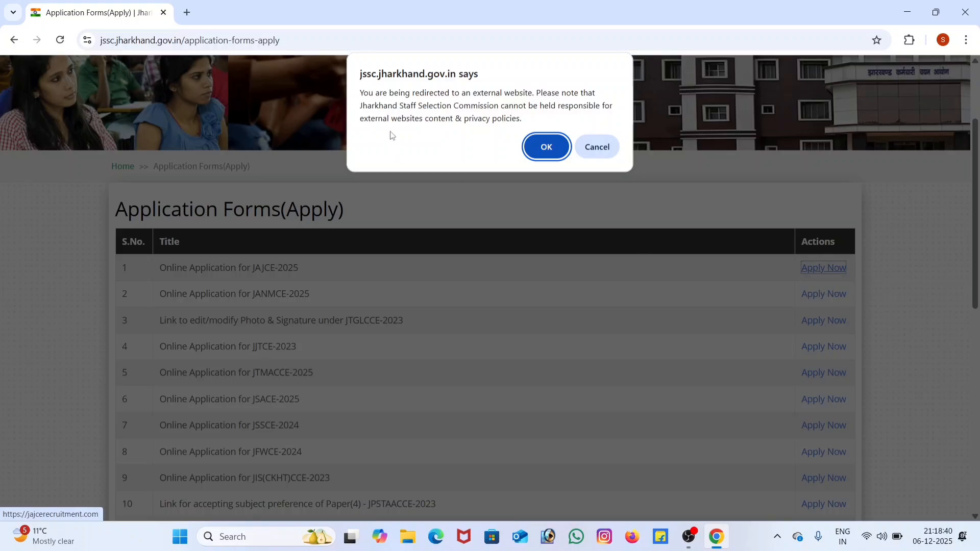
pyautogui.moveTo(479, 90); pyautogui.dragTo(566, 88)
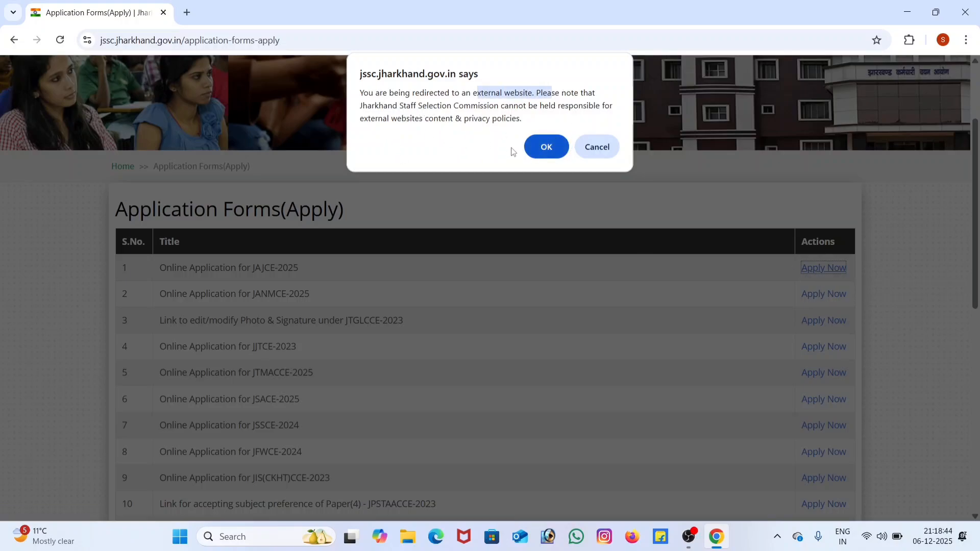
pyautogui.click(546, 153)
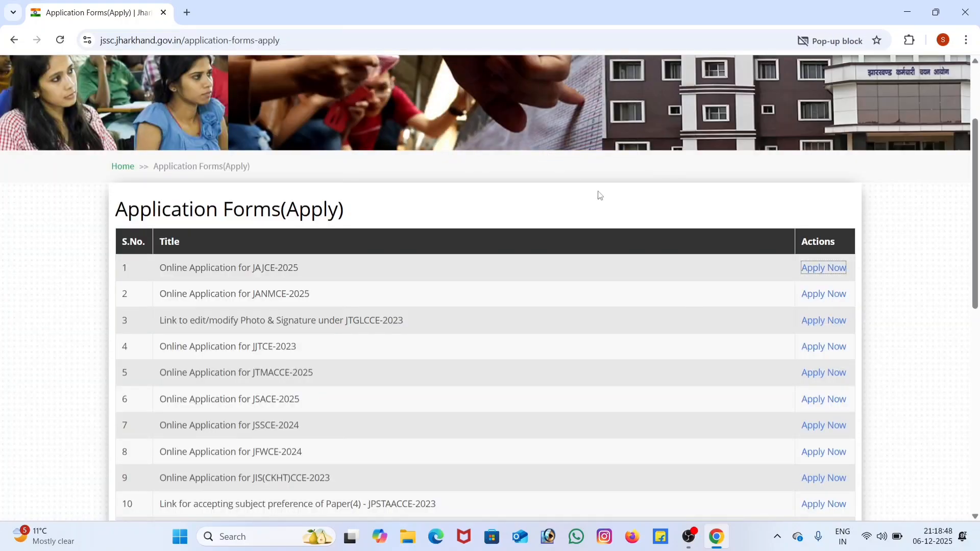
pyautogui.click(817, 267)
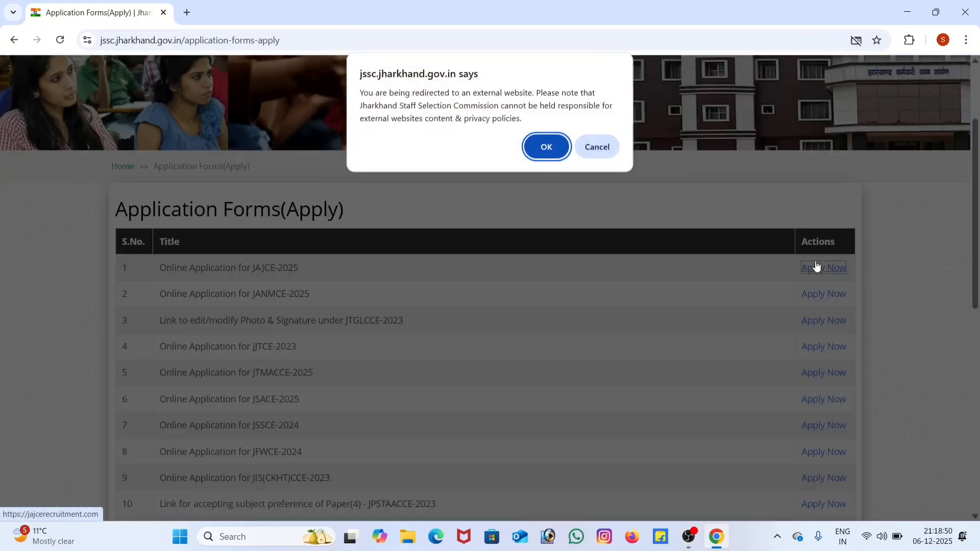
pyautogui.click(545, 149)
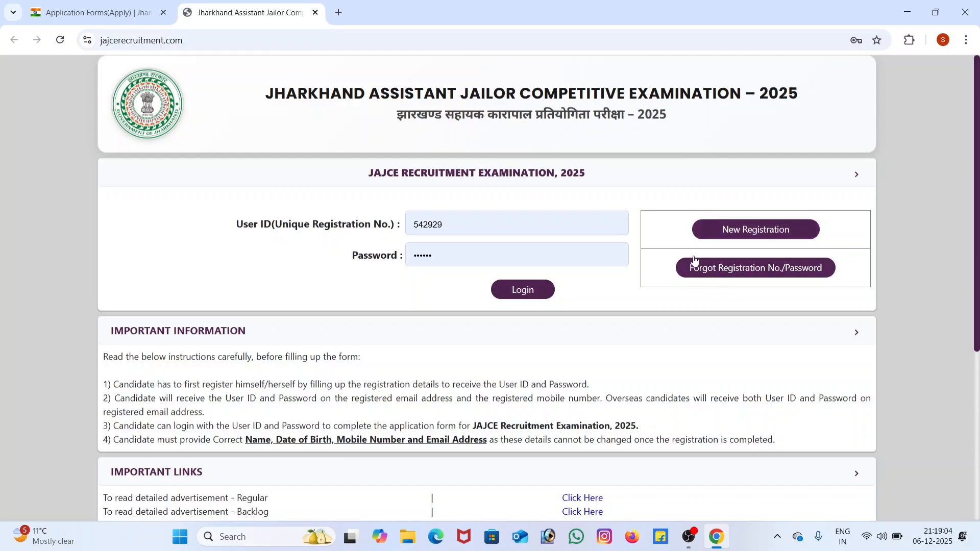
# Step: Examine the login area and the important dates for application submission, fee payment, printout and form correction
pyautogui.click(464, 228)
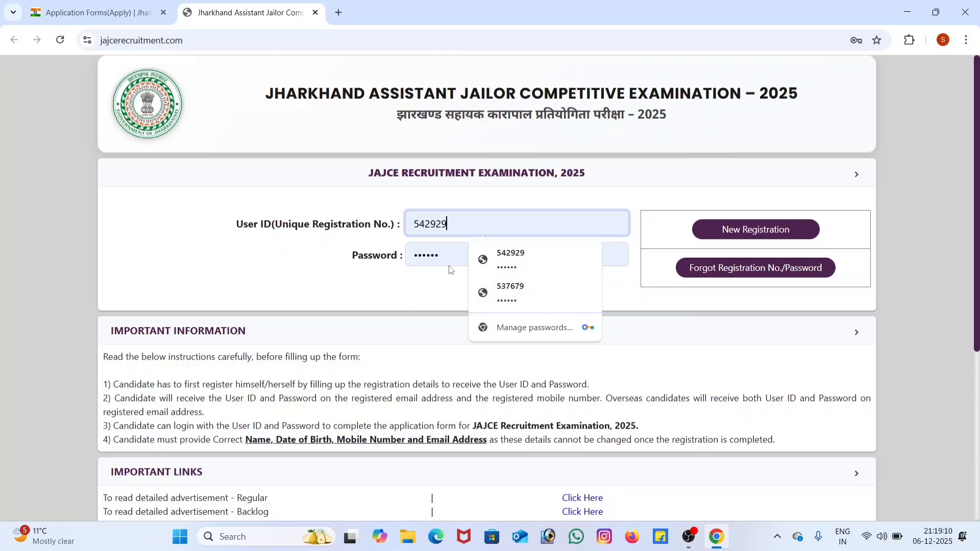
pyautogui.click(447, 305)
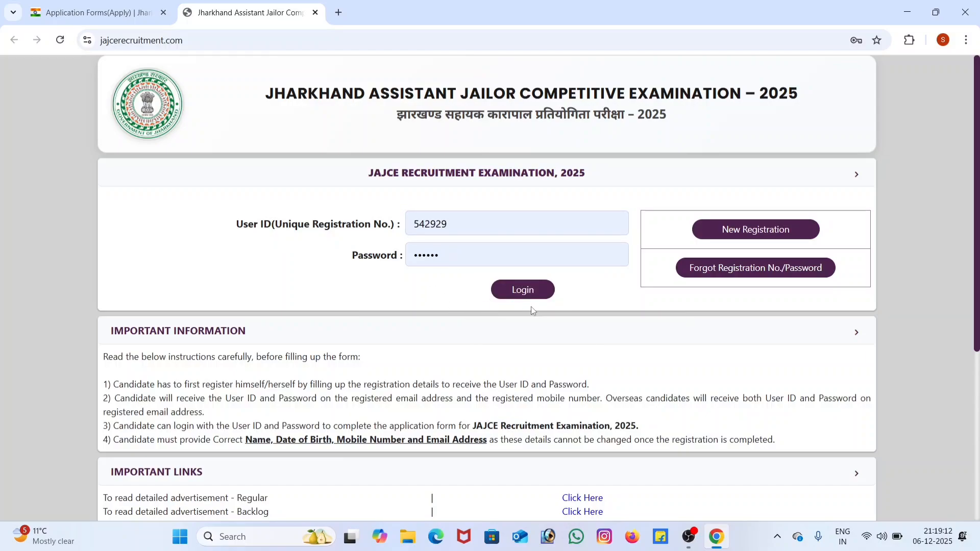
pyautogui.scroll(-1, 649, 302)
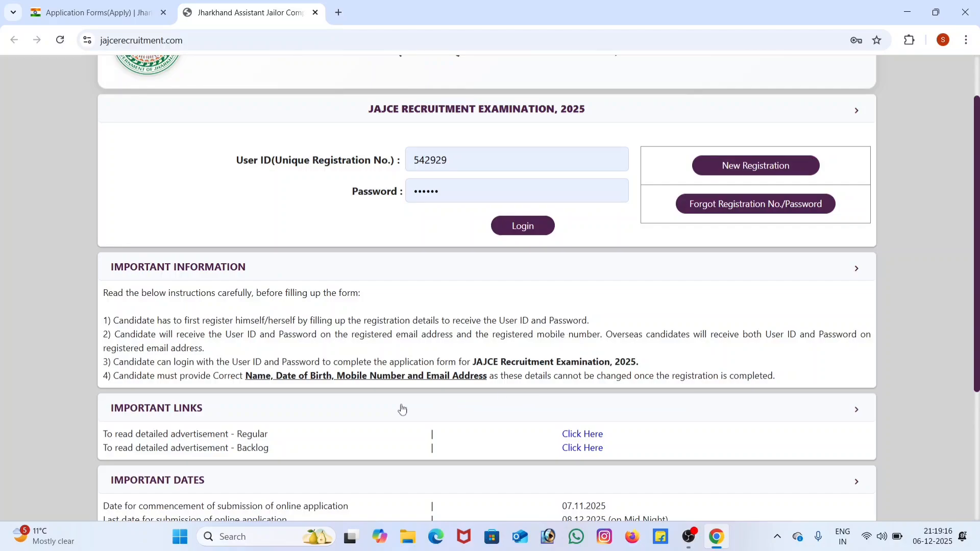
pyautogui.scroll(-2, 529, 385)
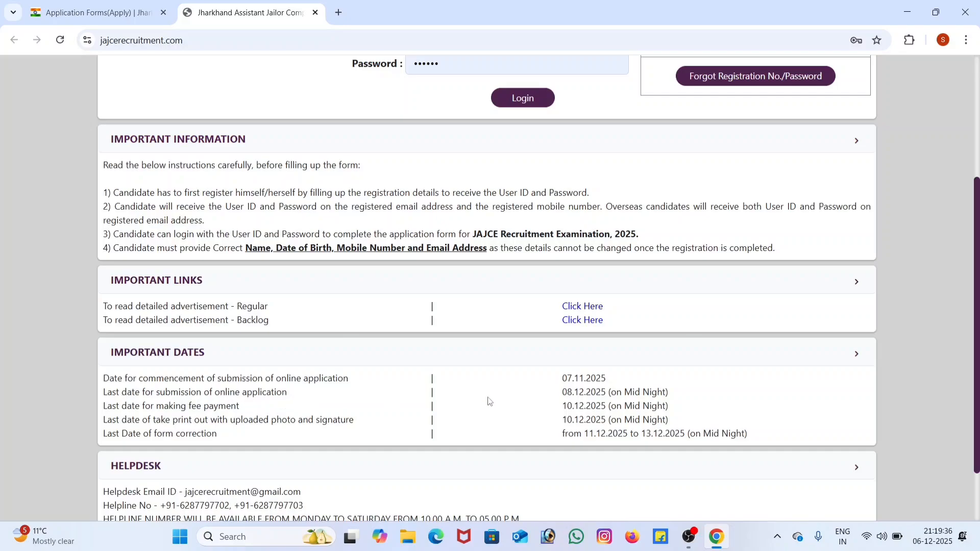
pyautogui.moveTo(567, 395); pyautogui.dragTo(679, 396)
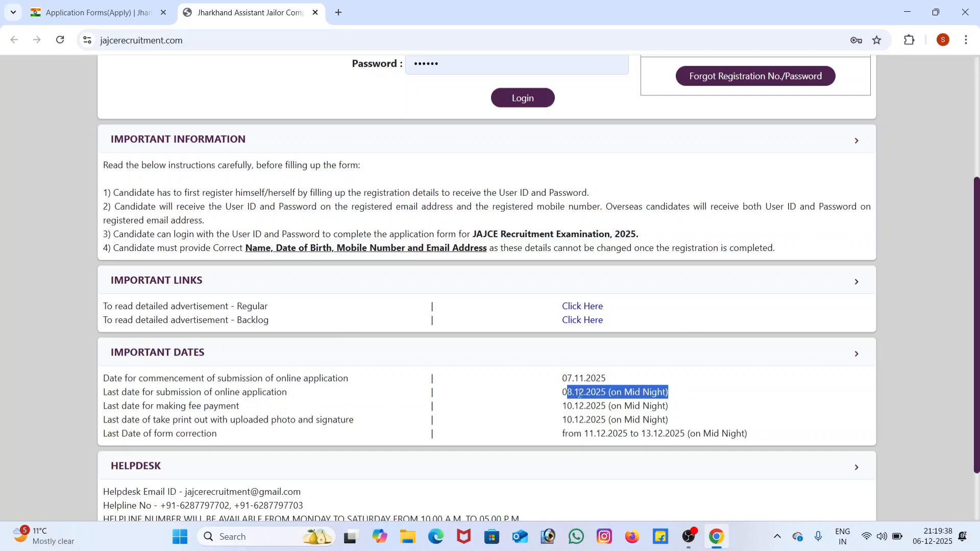
pyautogui.moveTo(556, 396); pyautogui.dragTo(693, 399)
pyautogui.click(693, 399)
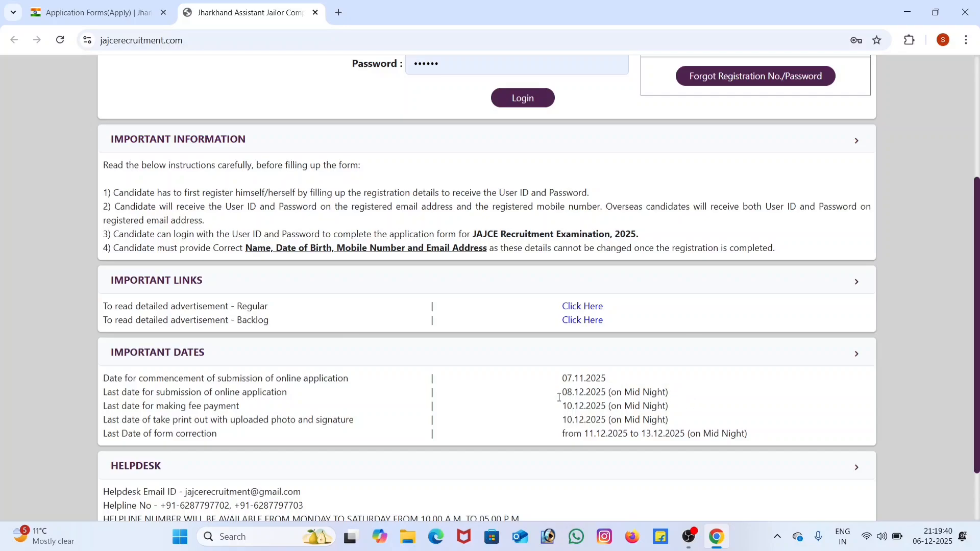
pyautogui.moveTo(104, 409); pyautogui.dragTo(261, 411)
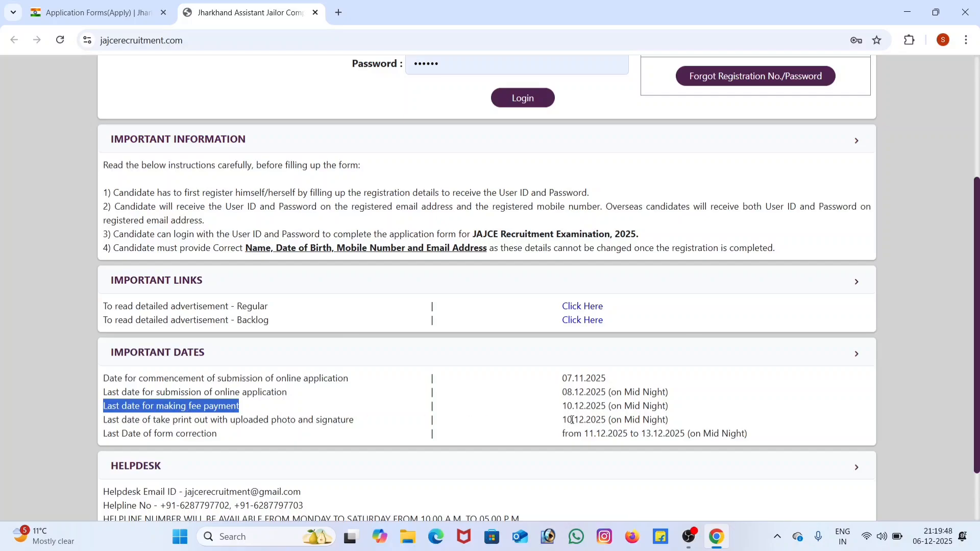
pyautogui.moveTo(554, 411); pyautogui.dragTo(721, 416)
pyautogui.click(700, 419)
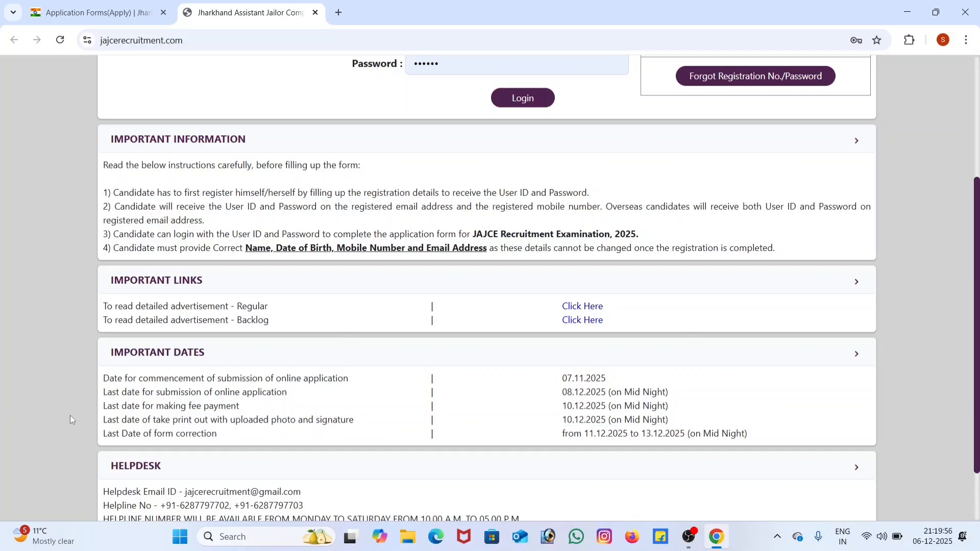
pyautogui.moveTo(106, 419)
pyautogui.mouseDown()
pyautogui.moveTo(318, 441)
pyautogui.moveTo(377, 423)
pyautogui.mouseUp()
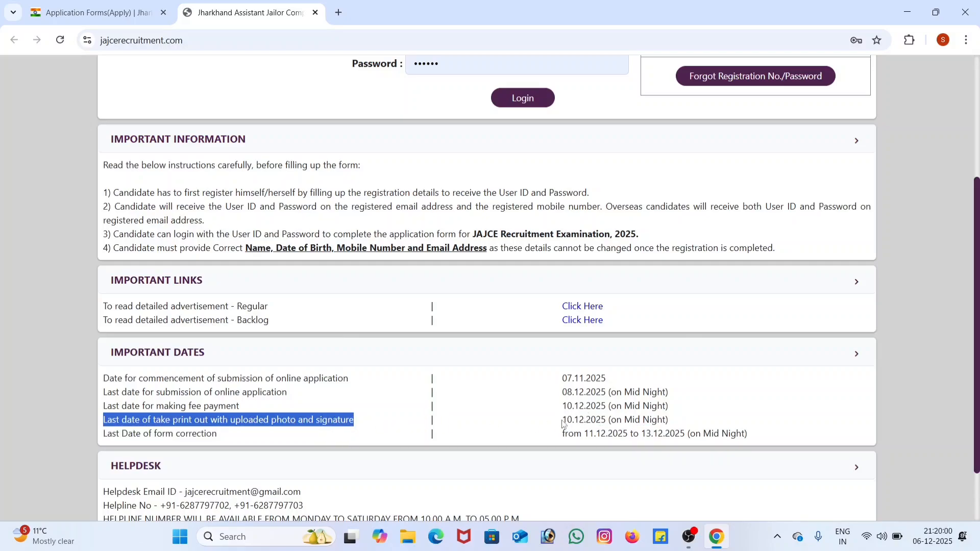
pyautogui.moveTo(563, 421); pyautogui.dragTo(684, 424)
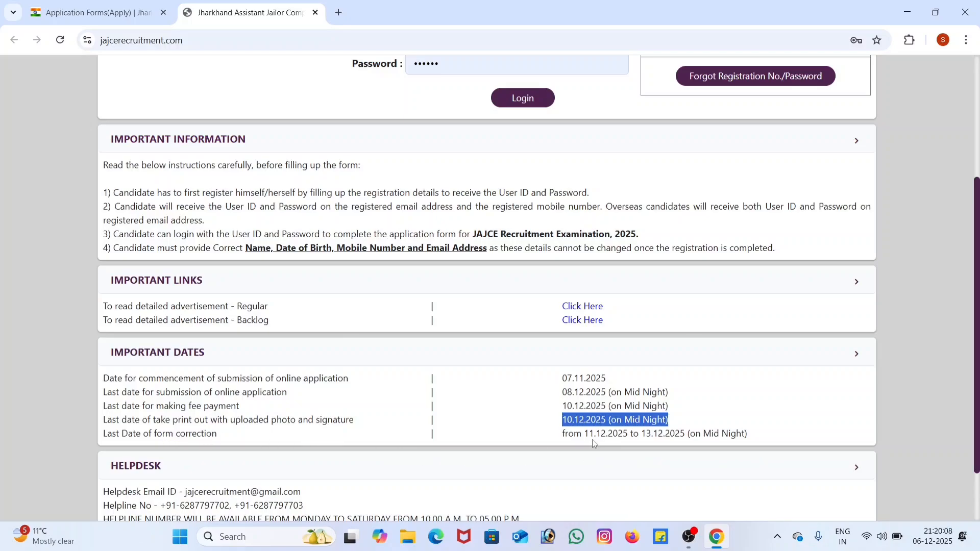
pyautogui.moveTo(585, 435); pyautogui.dragTo(744, 436)
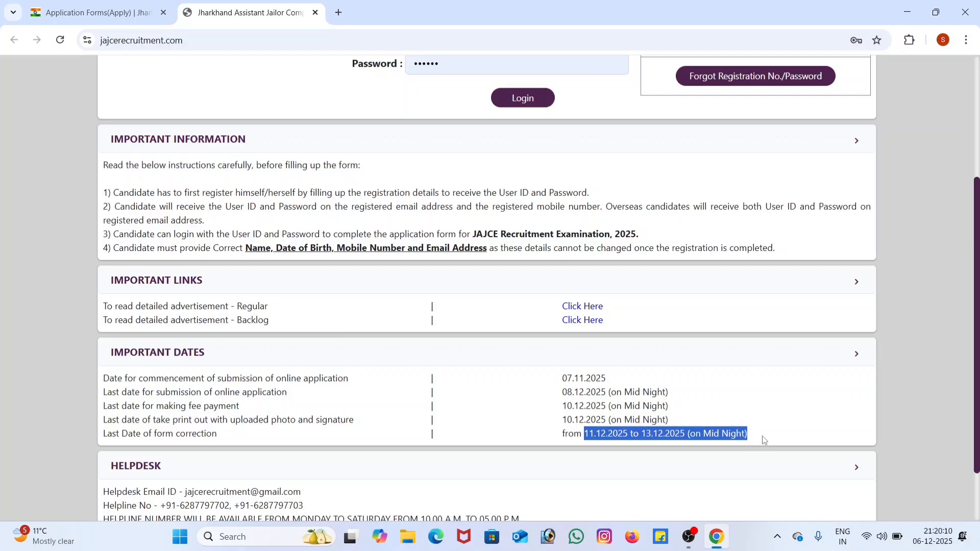
pyautogui.click(535, 439)
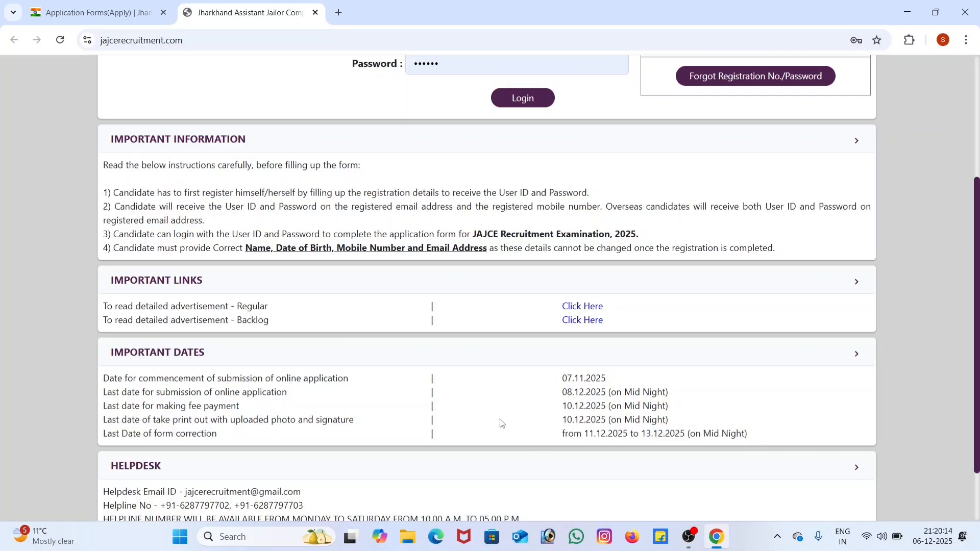
# Step: Start a new registration and set the vacancy type to Both
pyautogui.scroll(3, 501, 423)
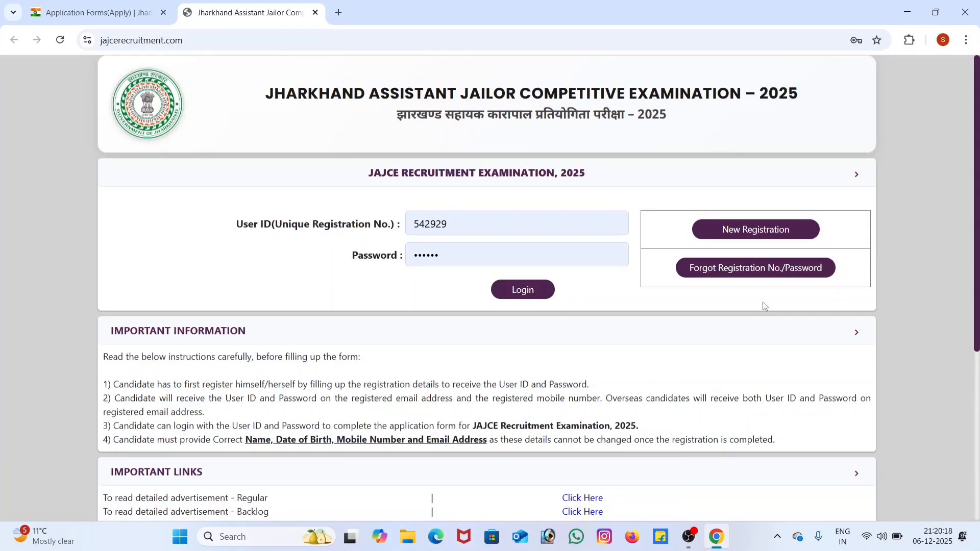
pyautogui.click(733, 233)
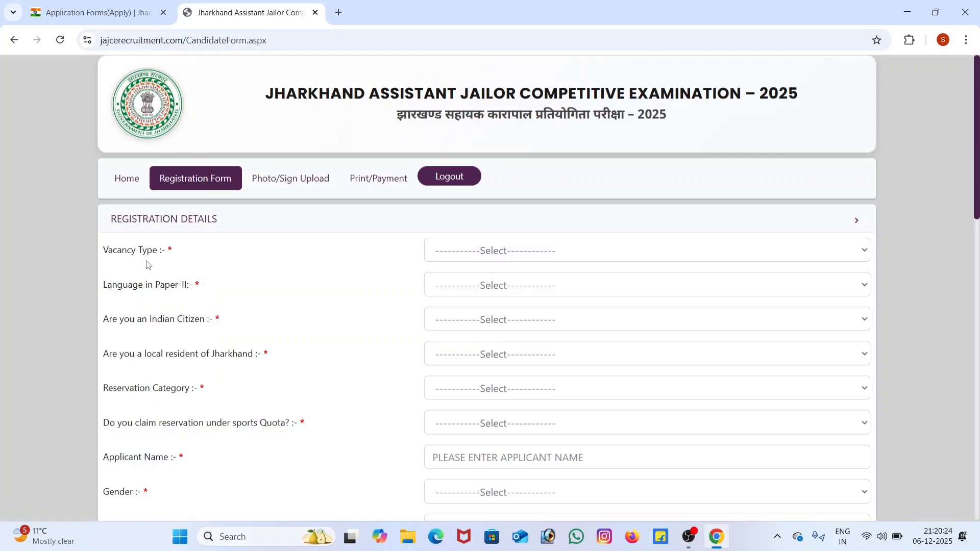
pyautogui.click(512, 256)
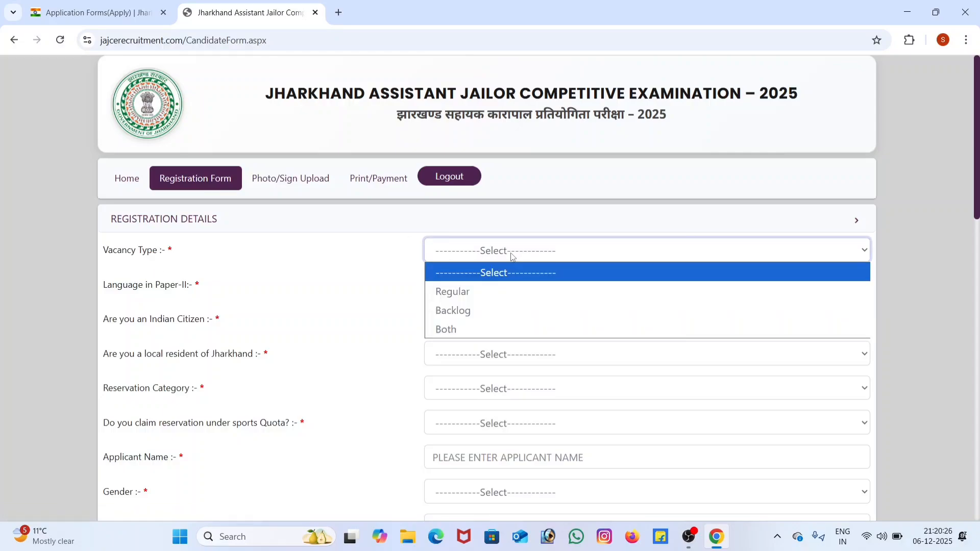
pyautogui.click(458, 330)
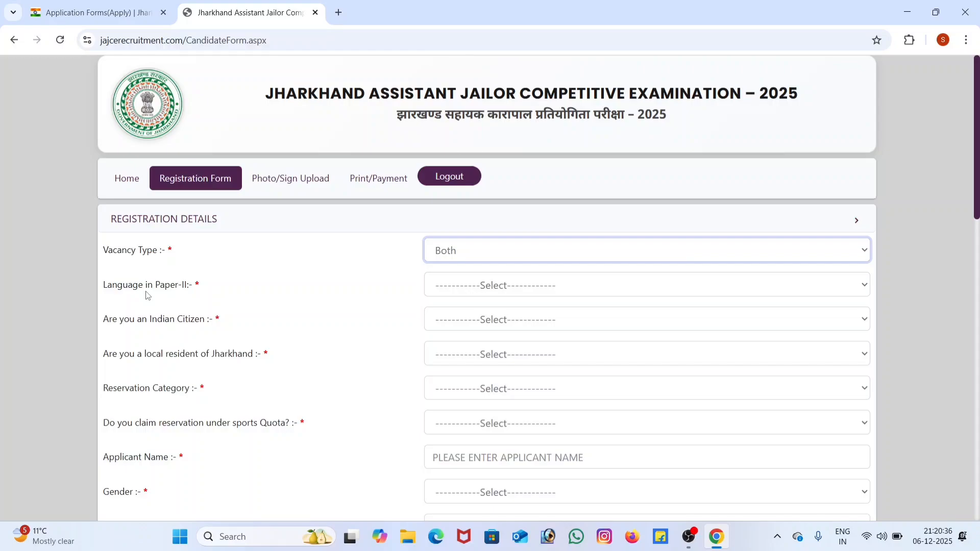
# Step: Set the language in Paper-II to Hindi
pyautogui.click(476, 289)
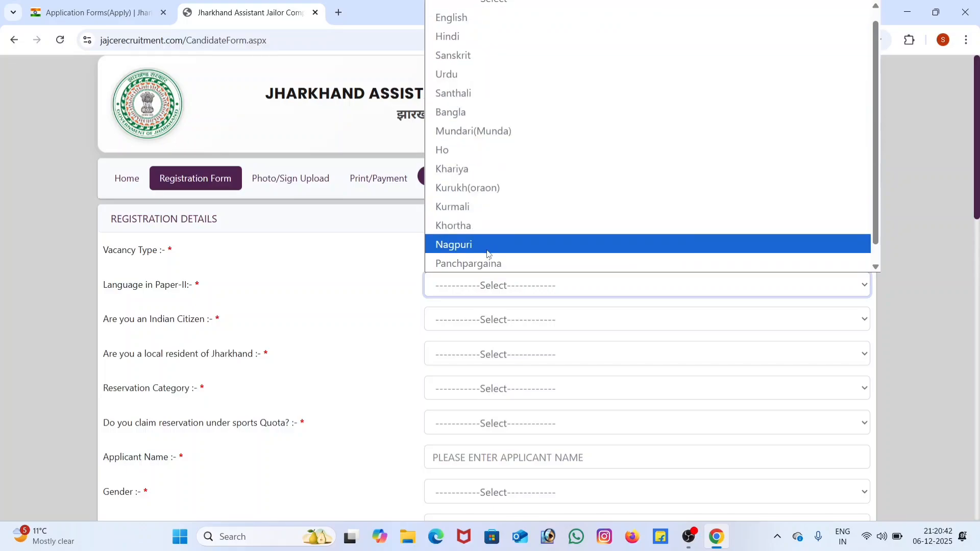
pyautogui.click(467, 230)
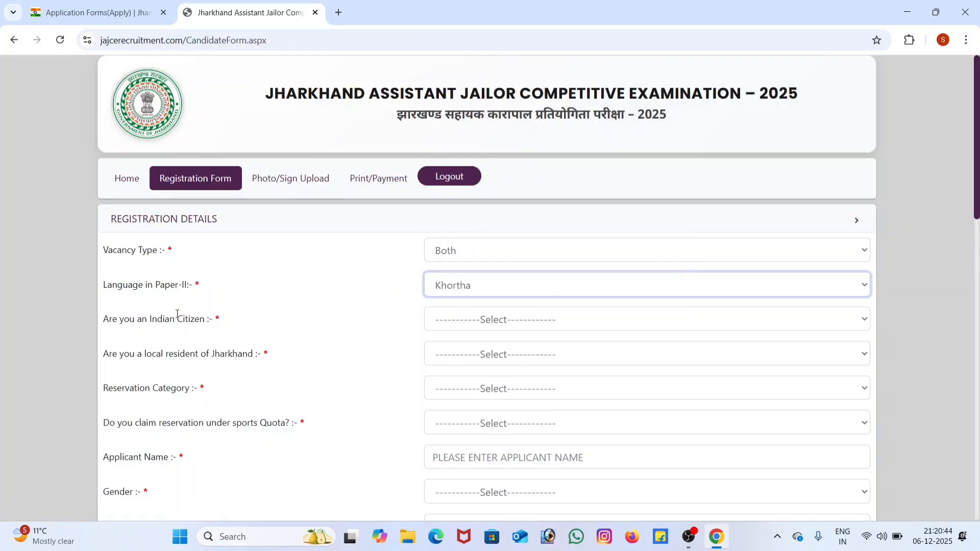
pyautogui.click(462, 285)
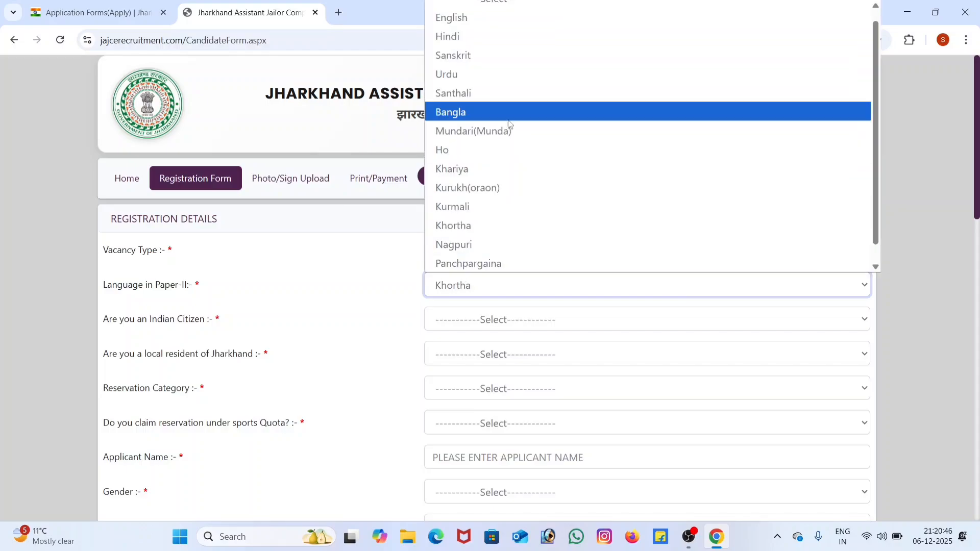
pyautogui.click(457, 36)
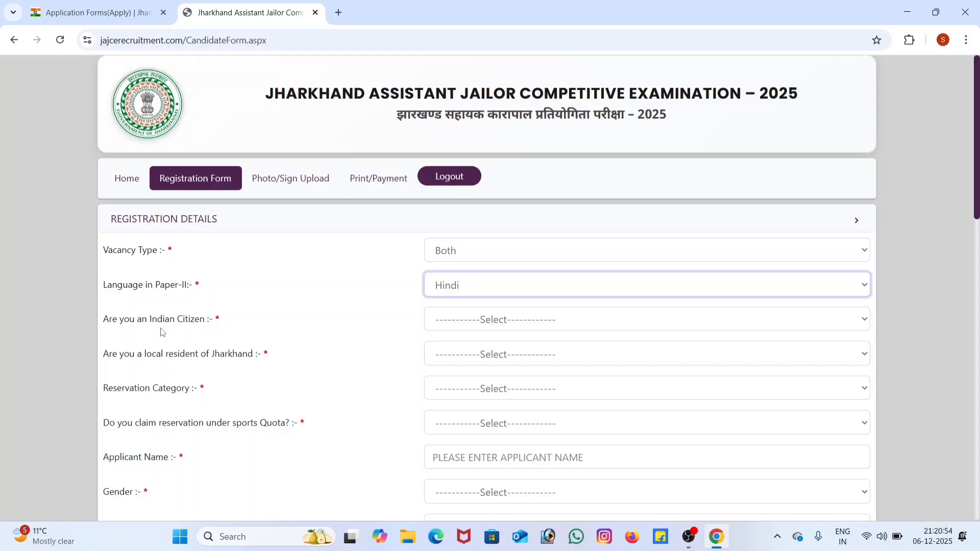
# Step: Answer Yes to being an Indian citizen and Yes to being a local resident of Jharkhand
pyautogui.click(505, 320)
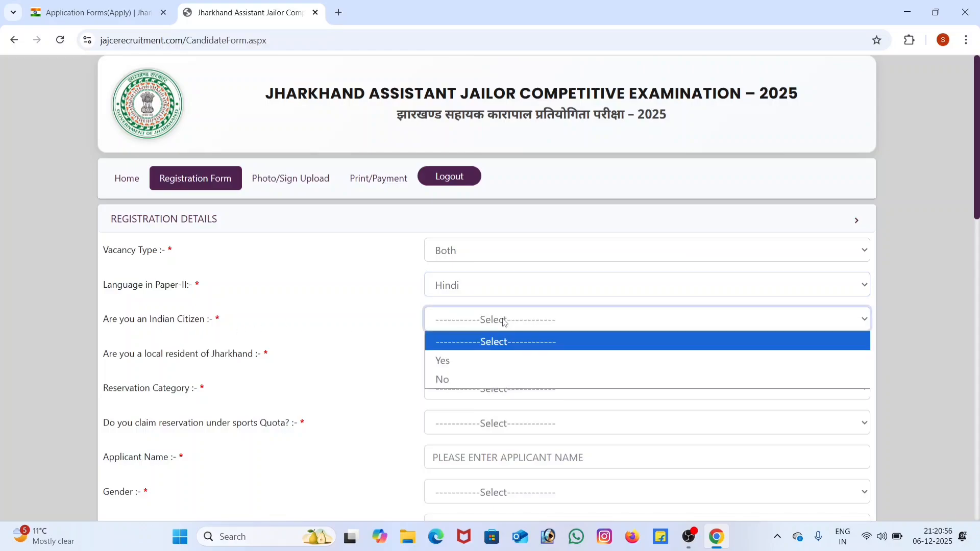
pyautogui.click(453, 359)
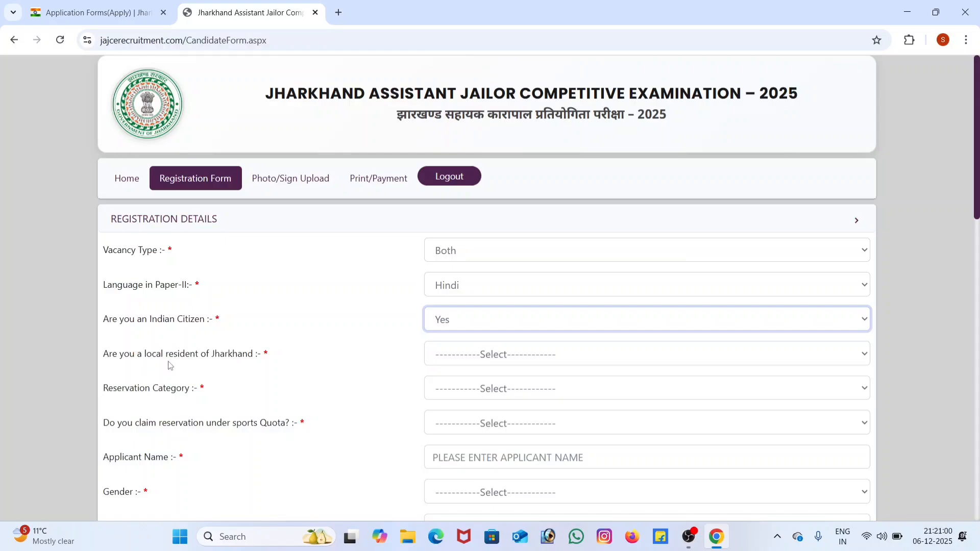
pyautogui.click(480, 363)
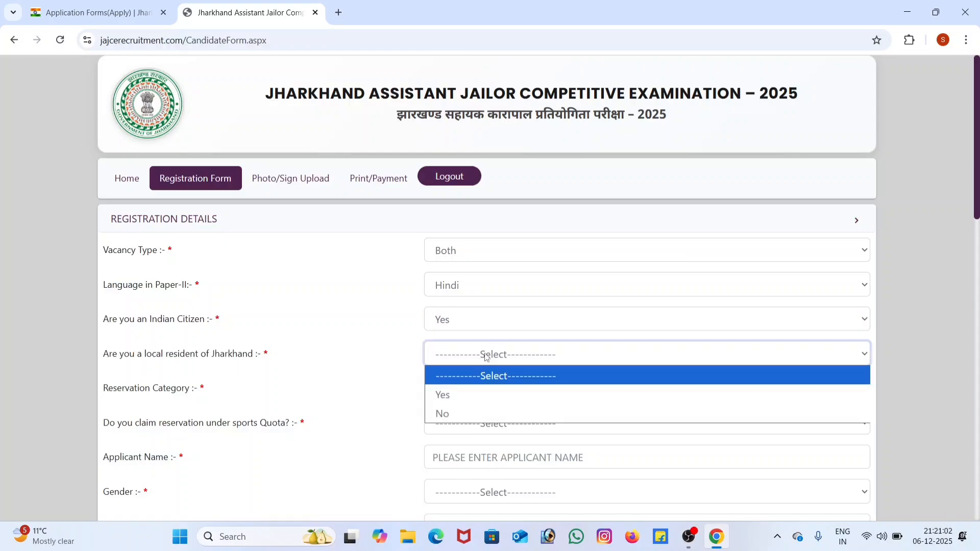
pyautogui.click(453, 392)
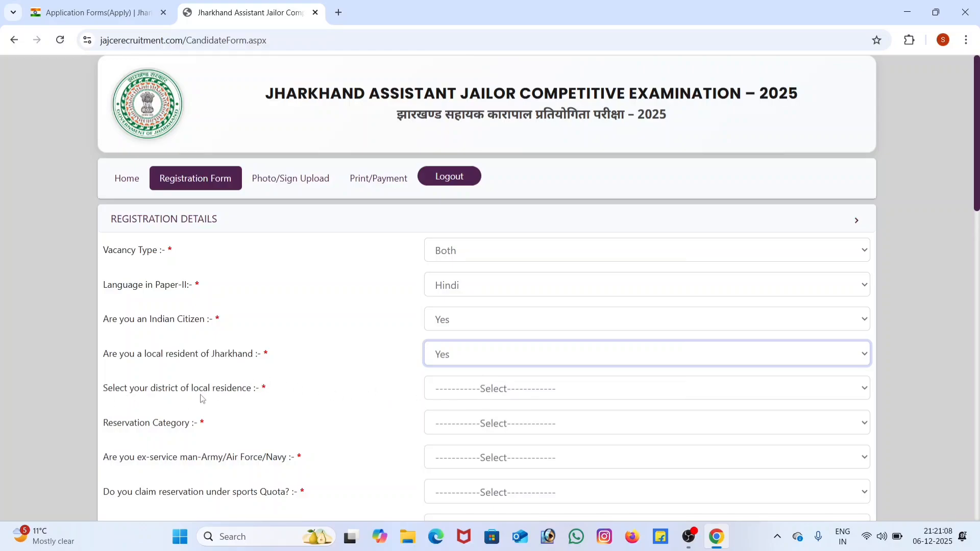
# Step: Set the district of local residence to Chatra and the reservation category to EBC-I
pyautogui.click(490, 392)
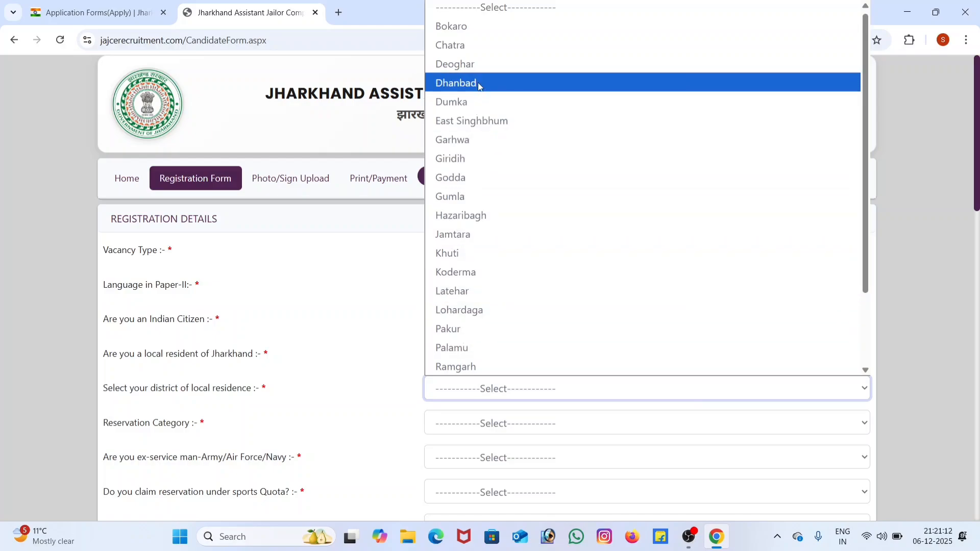
pyautogui.click(470, 46)
pyautogui.scroll(-3, 471, 400)
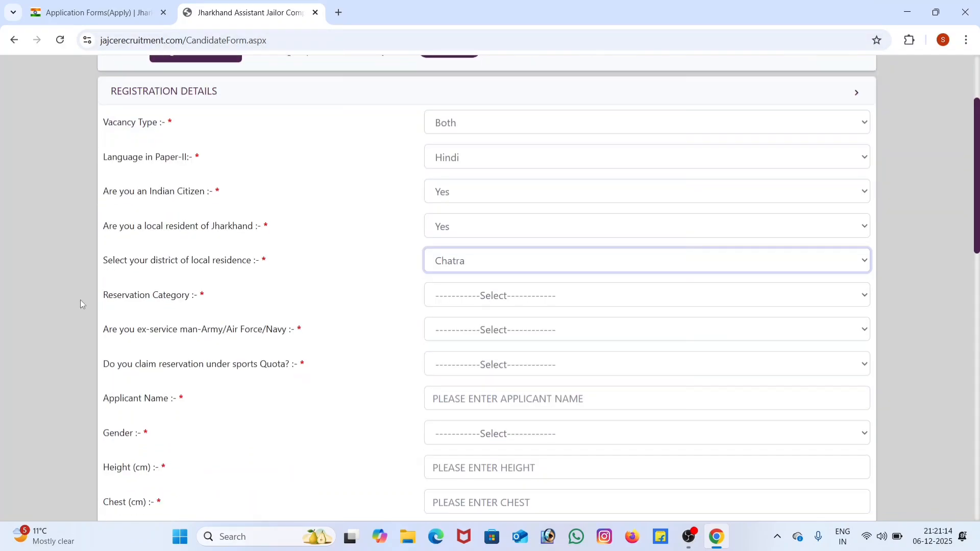
pyautogui.click(497, 301)
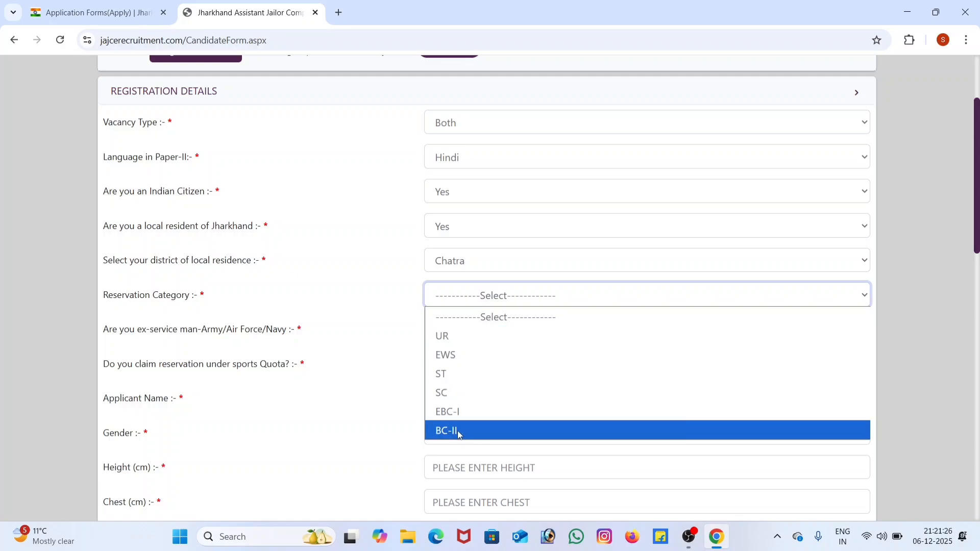
pyautogui.click(460, 413)
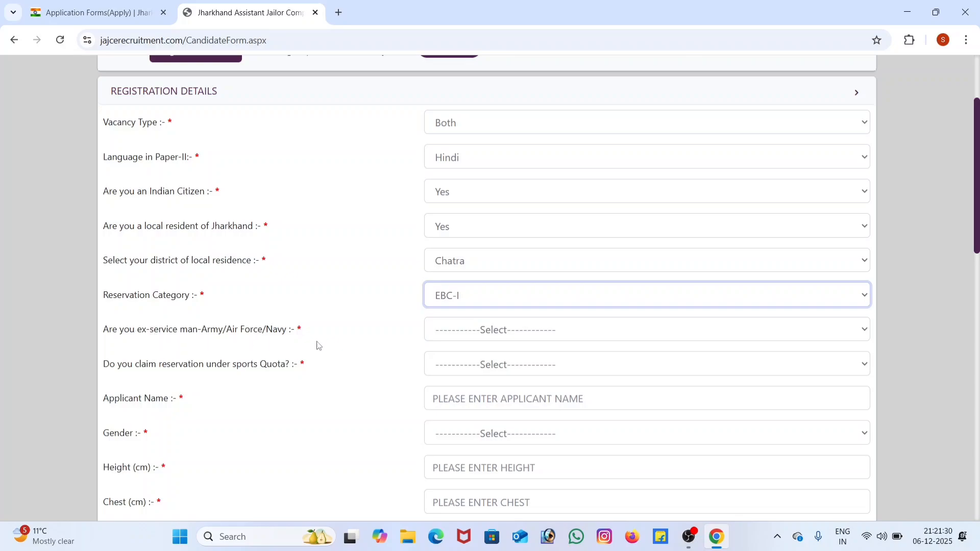
# Step: Answer No to being an ex-serviceman and No to claiming reservation under the sports quota
pyautogui.click(496, 337)
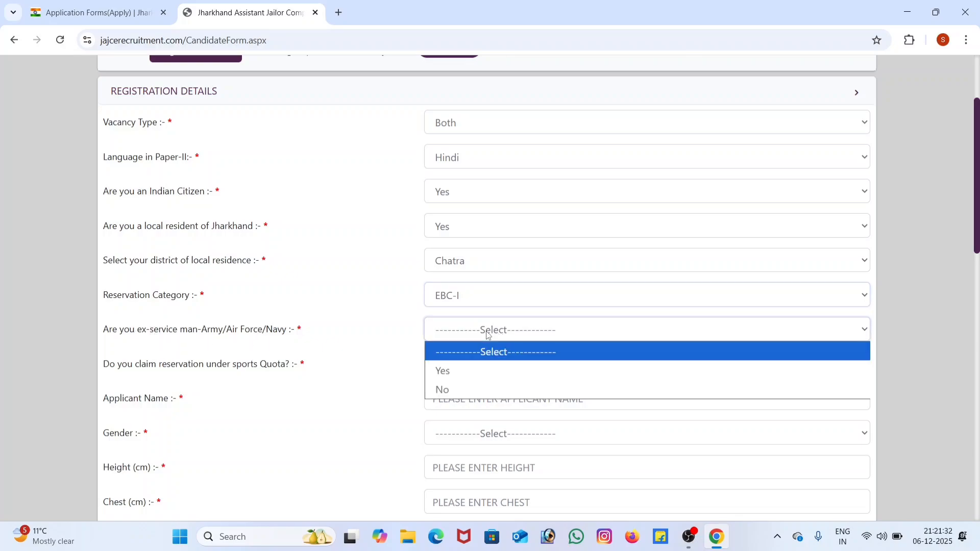
pyautogui.click(452, 390)
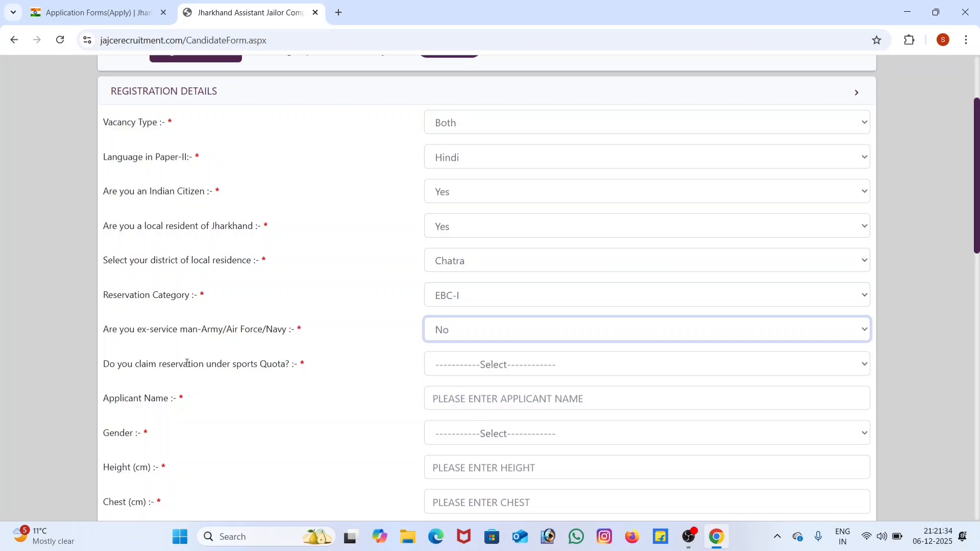
pyautogui.click(506, 369)
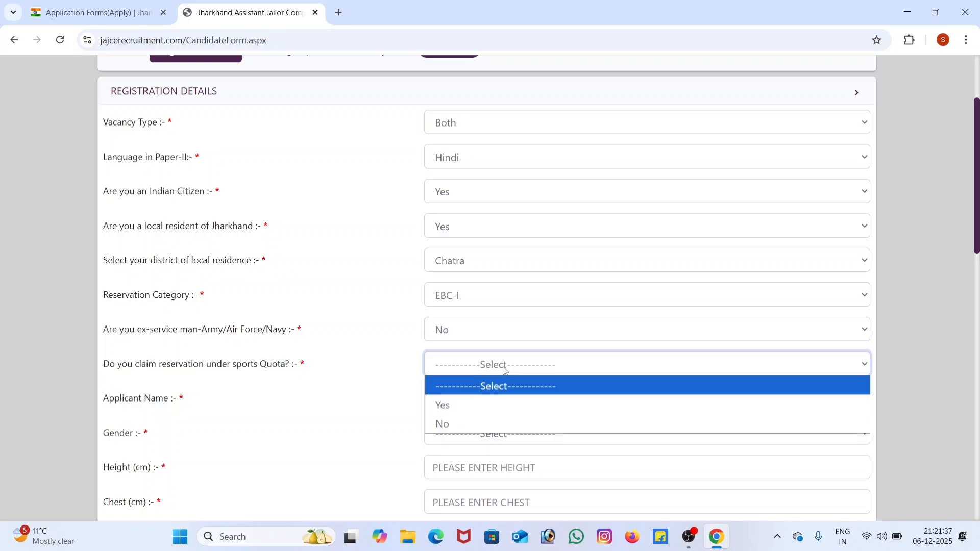
pyautogui.click(460, 406)
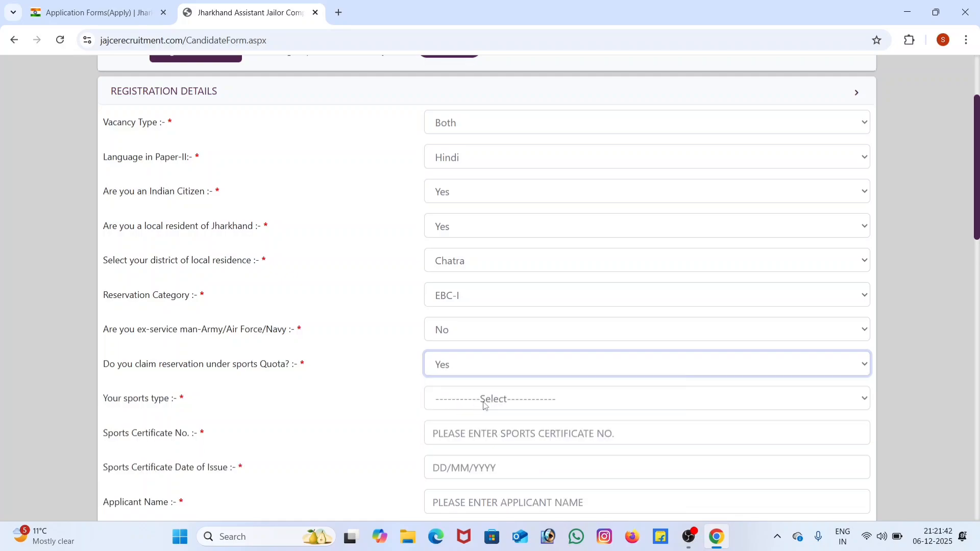
pyautogui.click(485, 373)
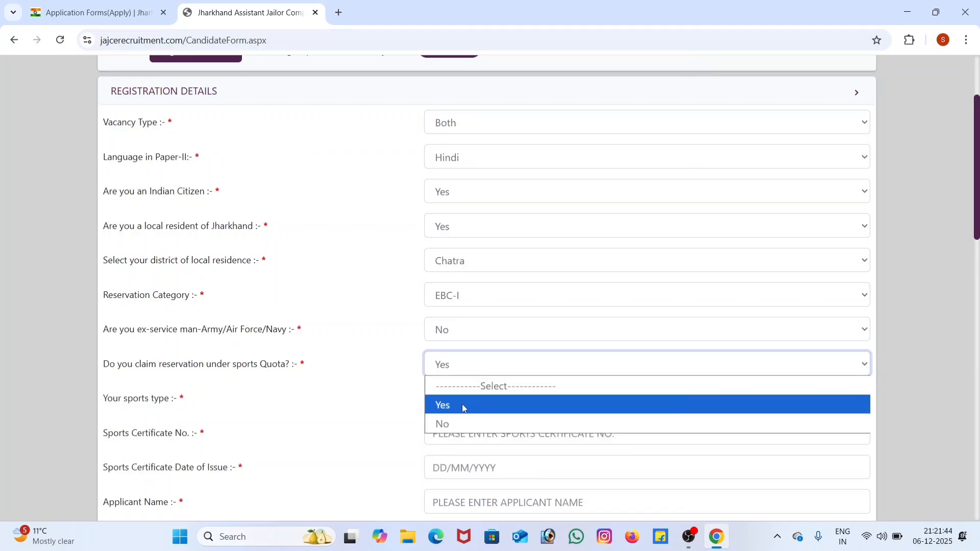
pyautogui.click(460, 424)
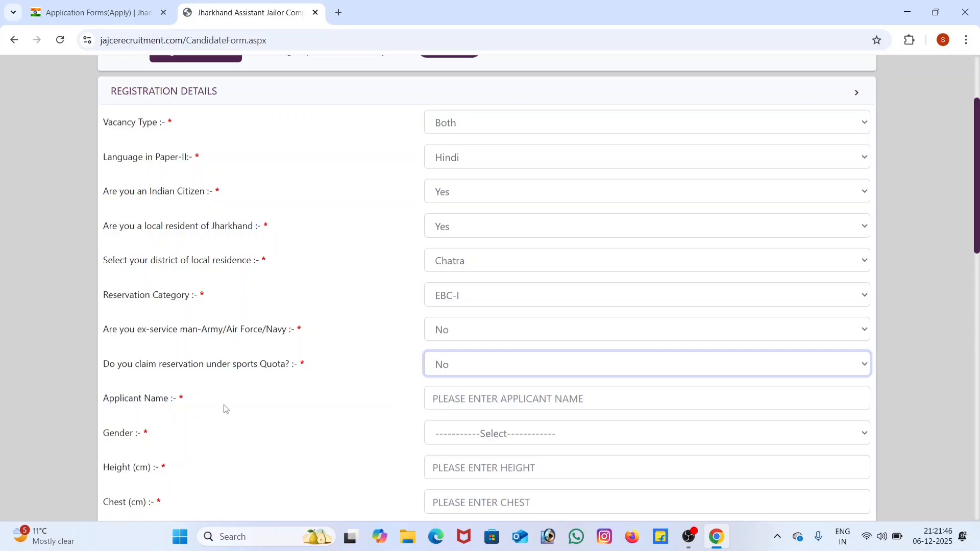
# Step: Set the applicant's gender to Male, leaving the applicant name blank
pyautogui.scroll(-1, 220, 398)
pyautogui.click(450, 335)
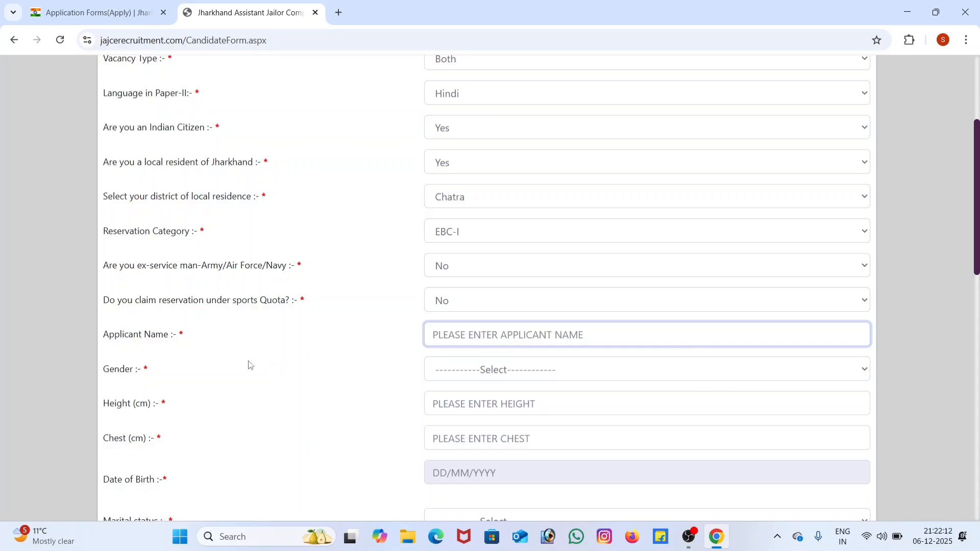
pyautogui.click(453, 377)
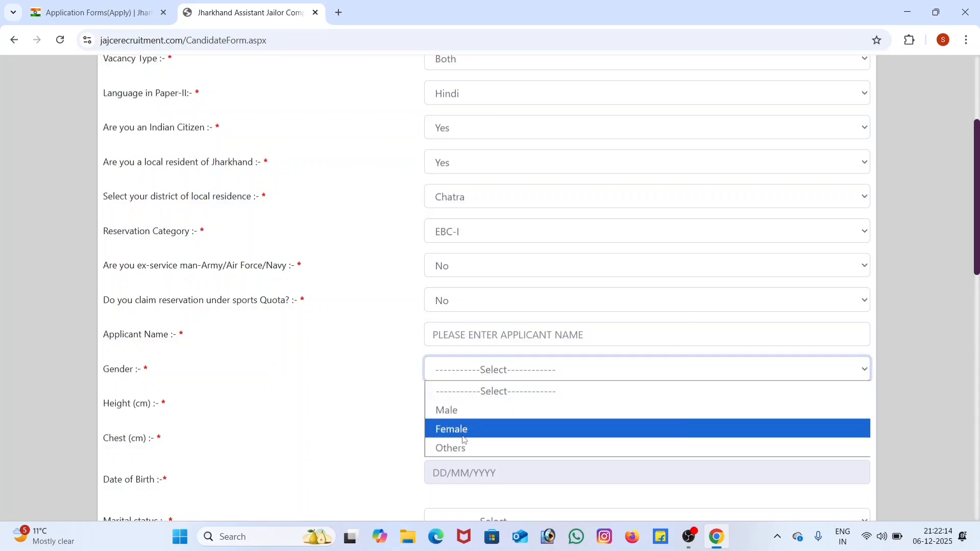
pyautogui.click(448, 410)
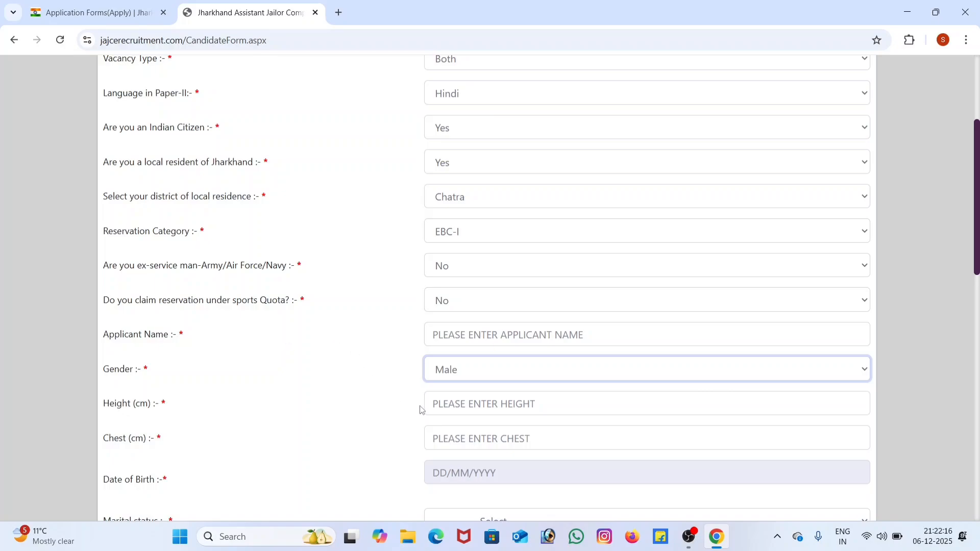
# Step: Review the required height and chest fields, both in centimetres
pyautogui.scroll(-1, 420, 409)
pyautogui.click(469, 339)
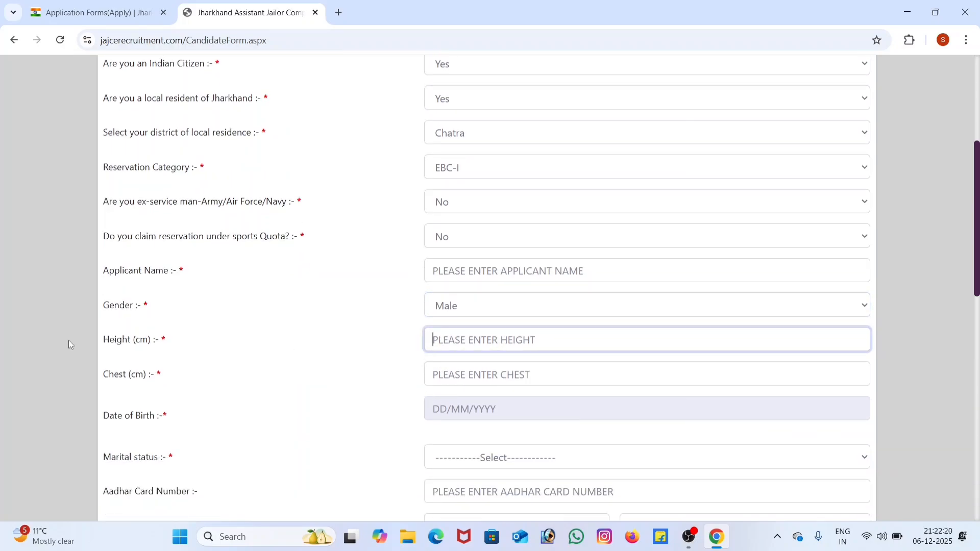
pyautogui.moveTo(137, 341); pyautogui.dragTo(182, 349)
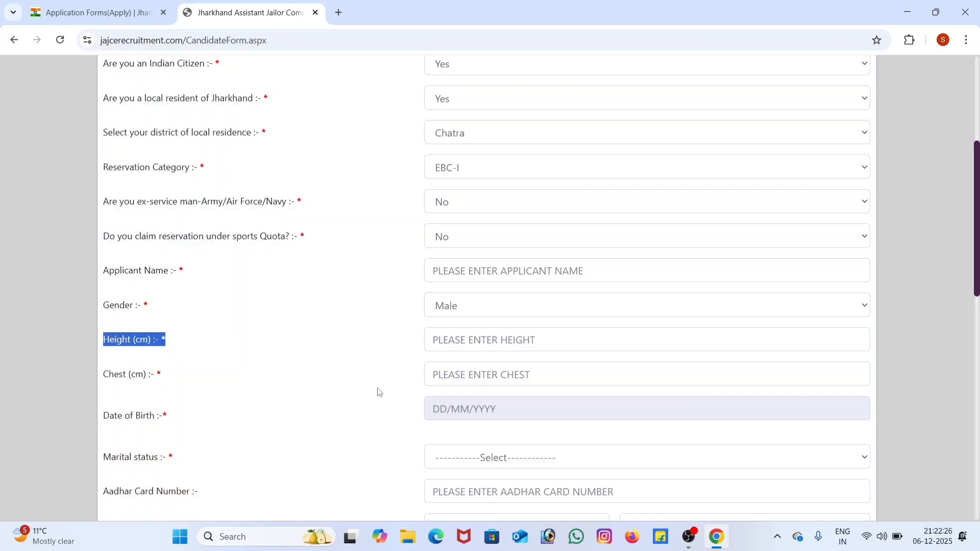
pyautogui.click(80, 373)
pyautogui.click(457, 379)
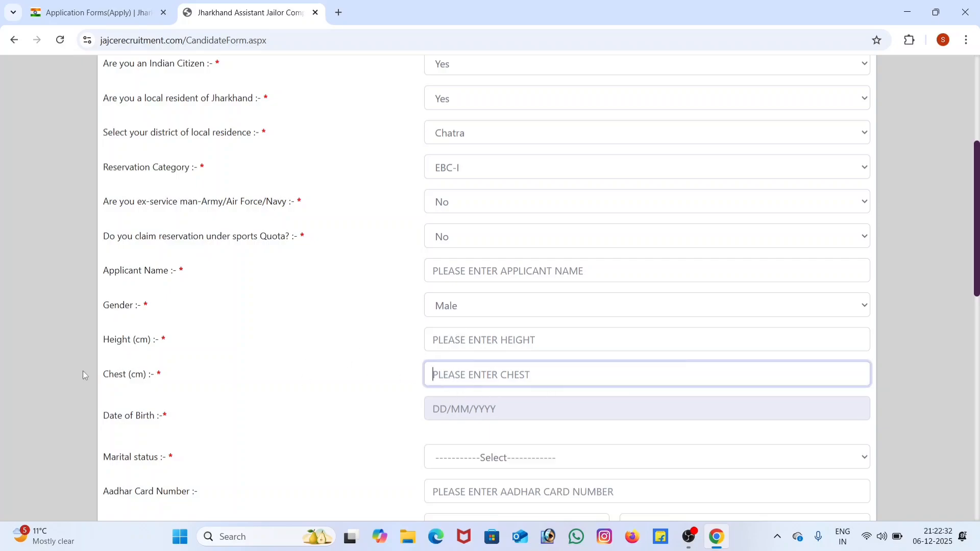
pyautogui.moveTo(131, 377); pyautogui.dragTo(206, 390)
pyautogui.click(187, 425)
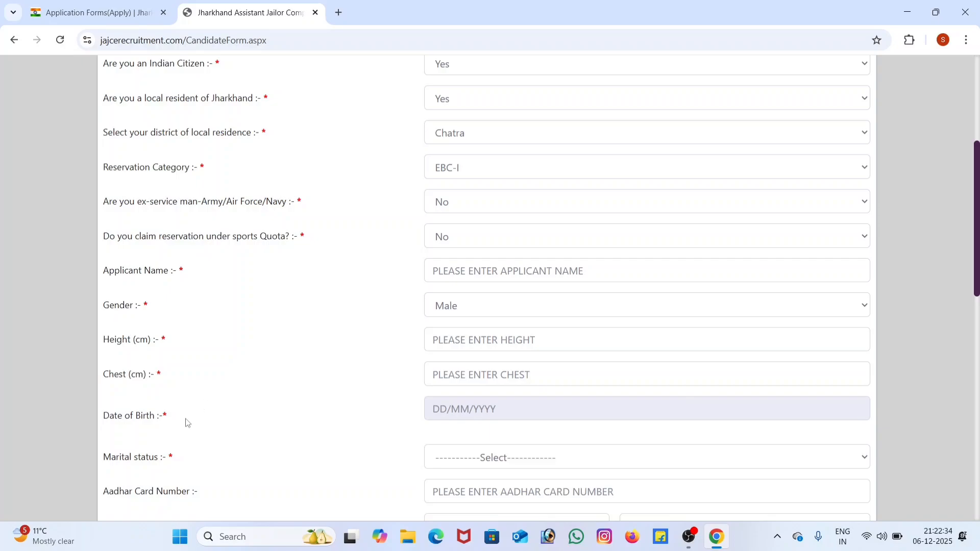
# Step: Try to choose the applicant's date of birth in the calendar
pyautogui.scroll(-1, 451, 430)
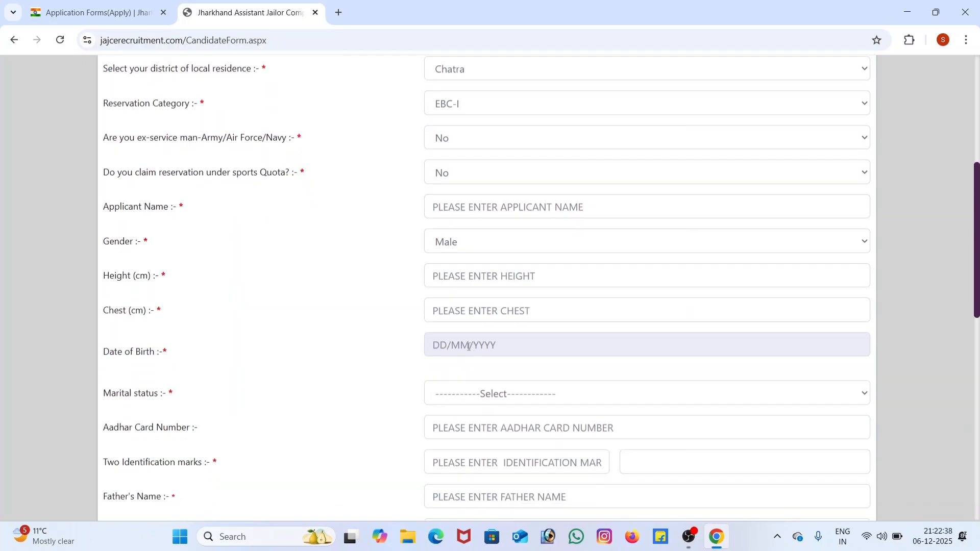
pyautogui.click(435, 345)
pyautogui.click(372, 347)
pyautogui.click(472, 351)
pyautogui.scroll(-1, 541, 373)
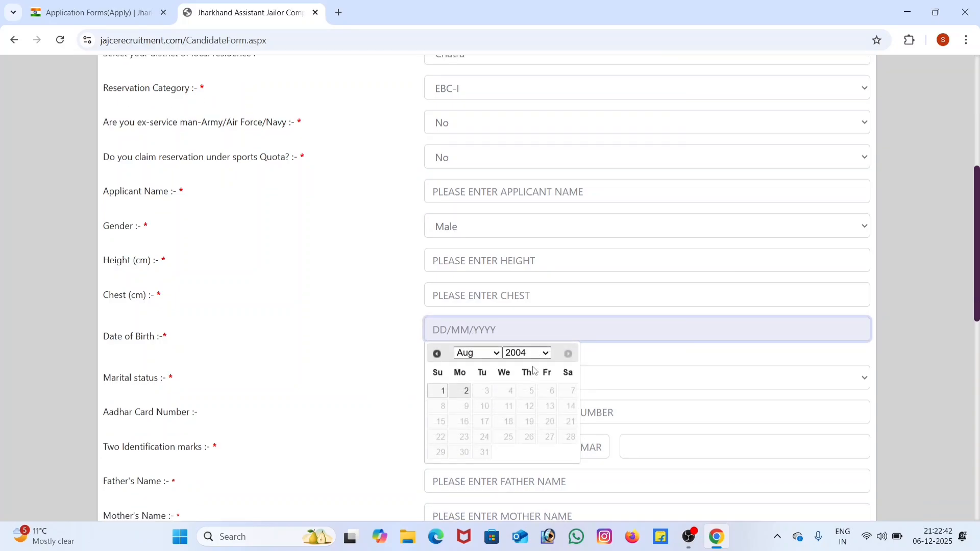
pyautogui.click(478, 305)
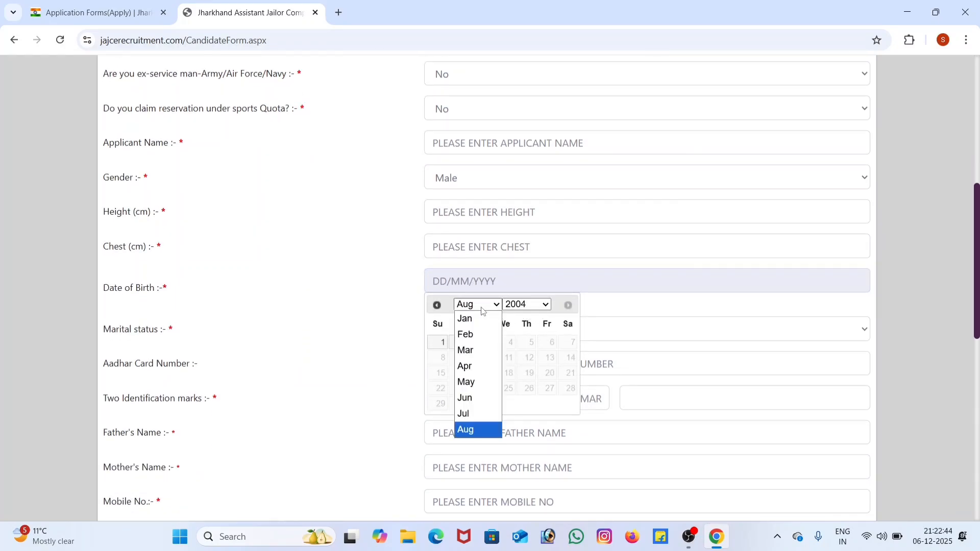
pyautogui.click(609, 322)
pyautogui.click(495, 302)
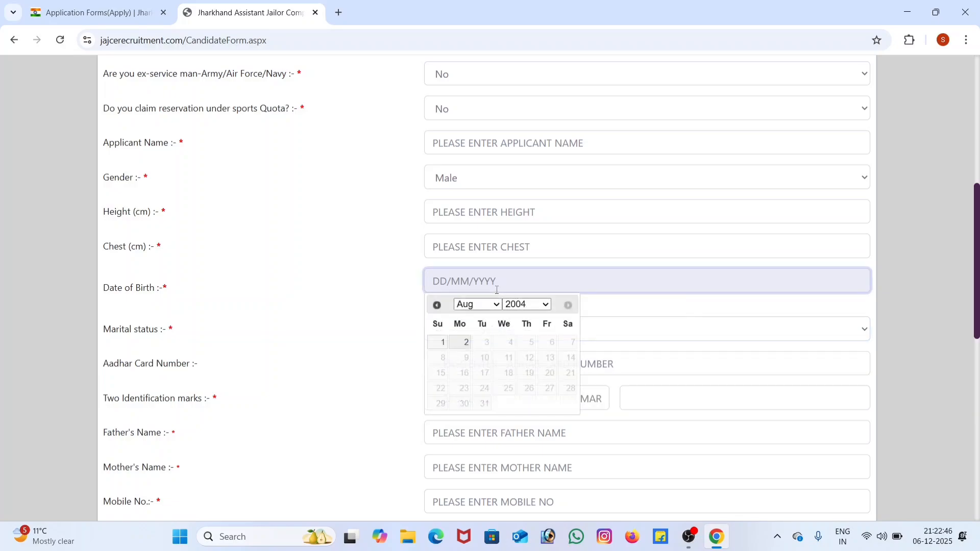
pyautogui.click(527, 305)
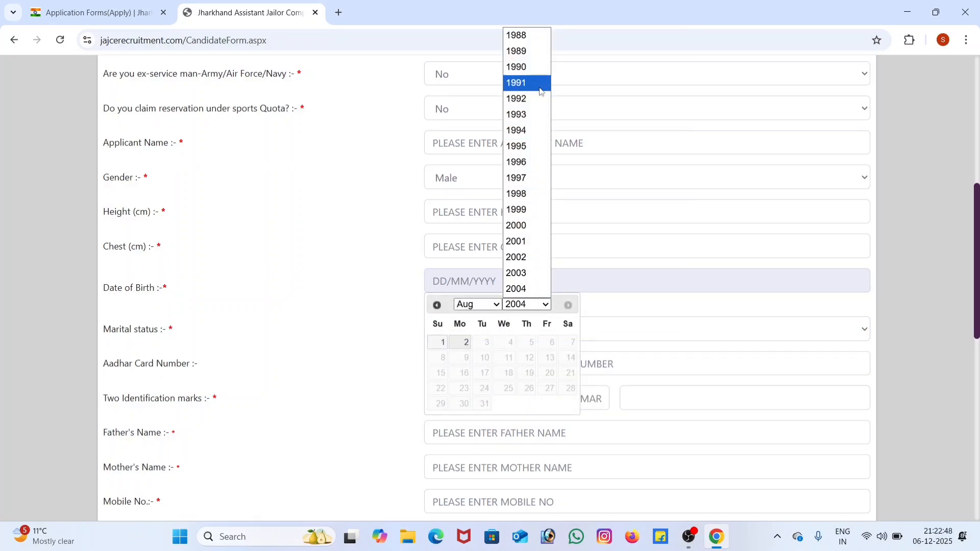
pyautogui.click(532, 131)
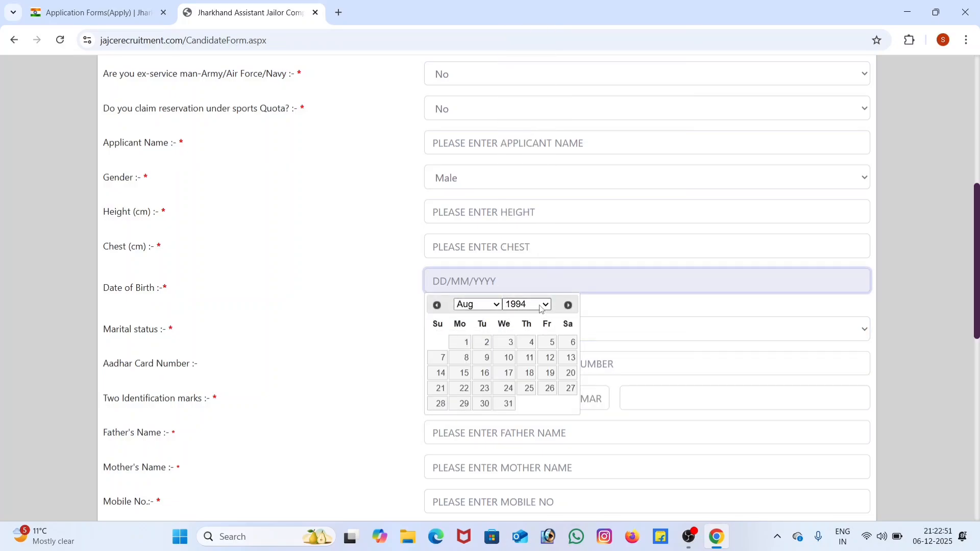
pyautogui.click(480, 348)
# Step: Try again to choose a date of birth, using a different year
pyautogui.click(491, 301)
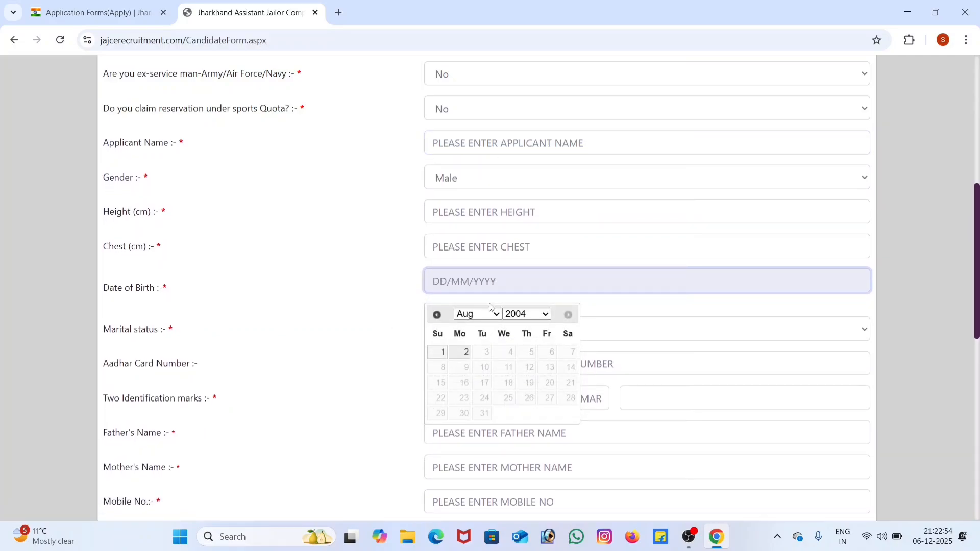
pyautogui.click(528, 314)
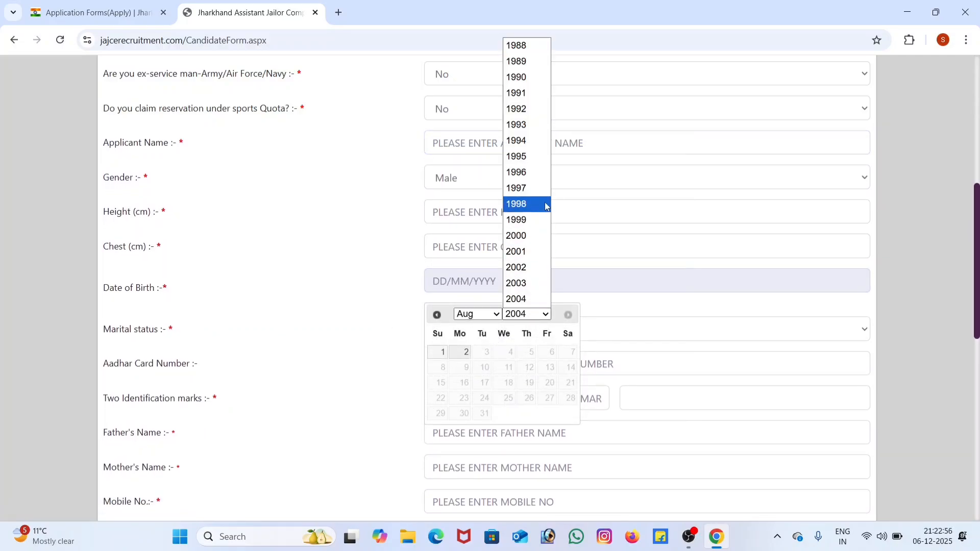
pyautogui.click(526, 156)
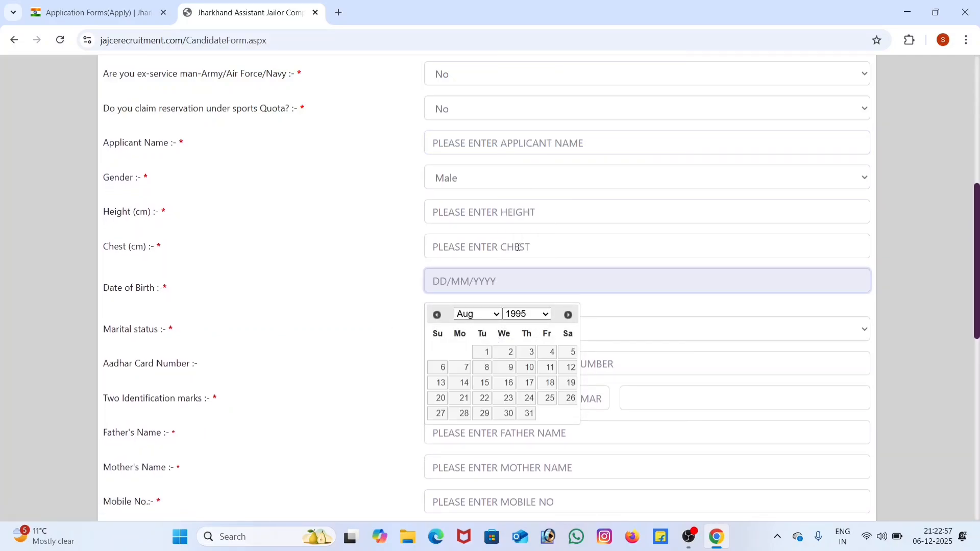
pyautogui.click(513, 383)
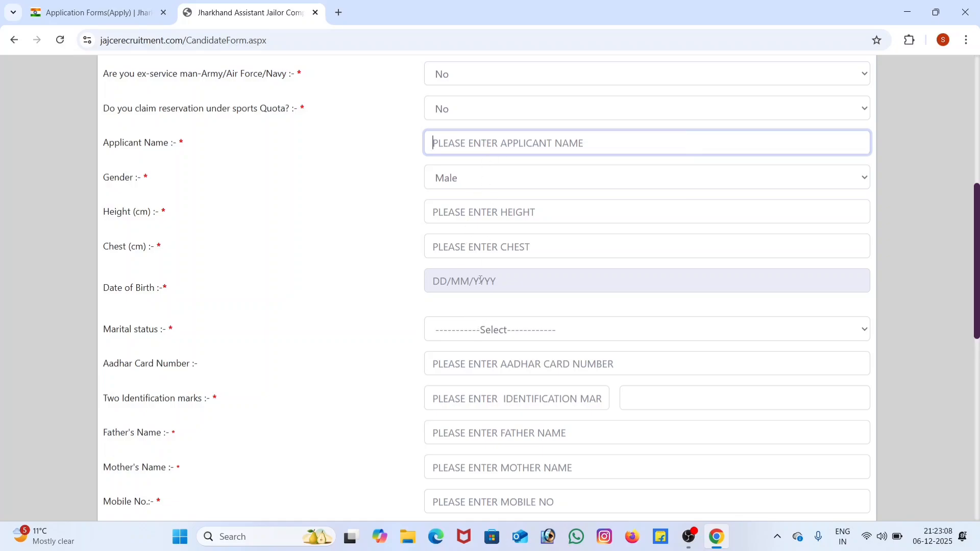
pyautogui.click(468, 285)
pyautogui.click(403, 309)
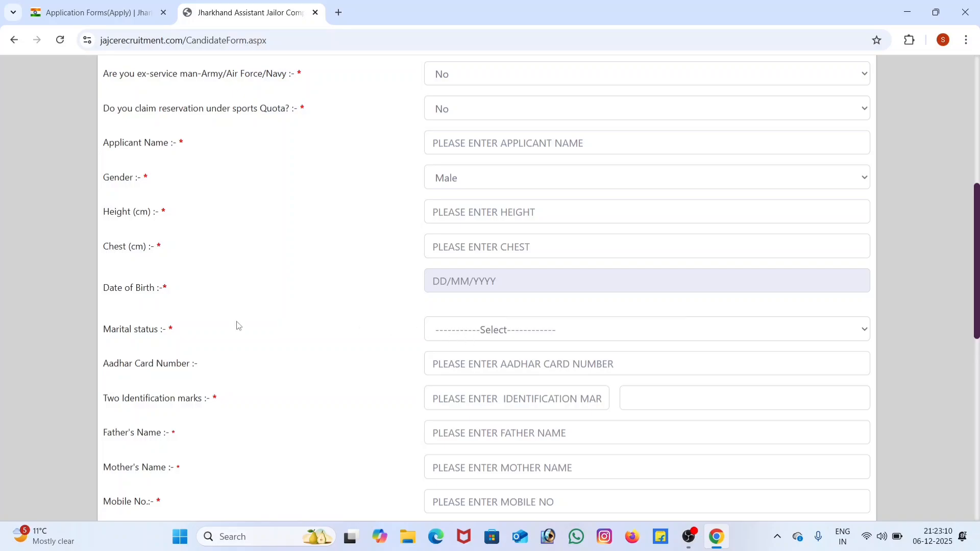
# Step: Set the marital status to Unmarried
pyautogui.click(493, 337)
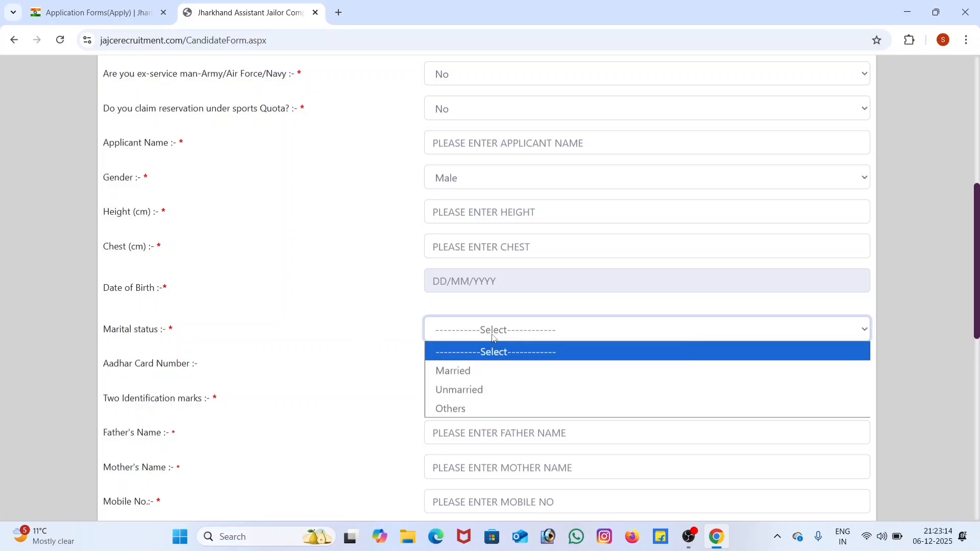
pyautogui.click(464, 390)
pyautogui.scroll(-1, 384, 370)
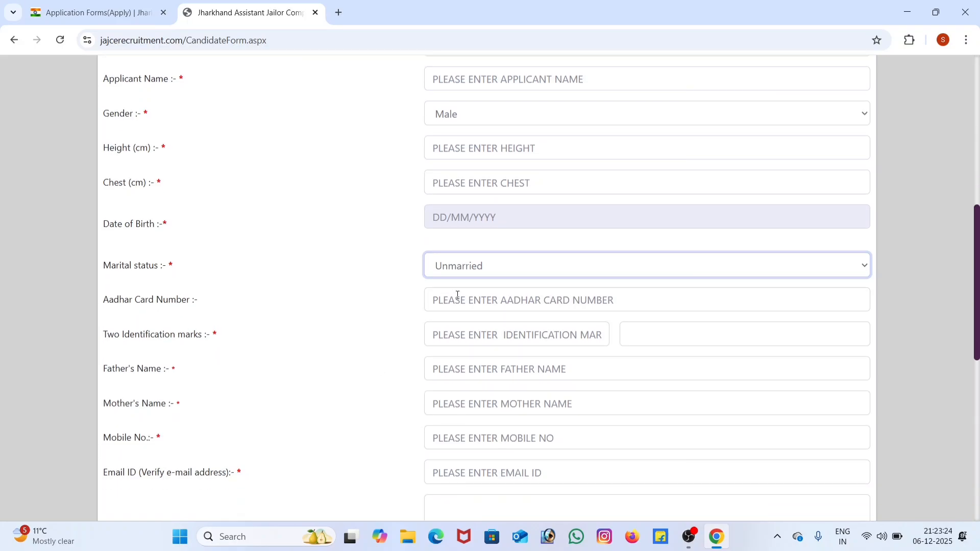
# Step: Review the Aadhar card number, identification marks, father's name, mother's name and mobile number fields, without filling them in
pyautogui.click(542, 309)
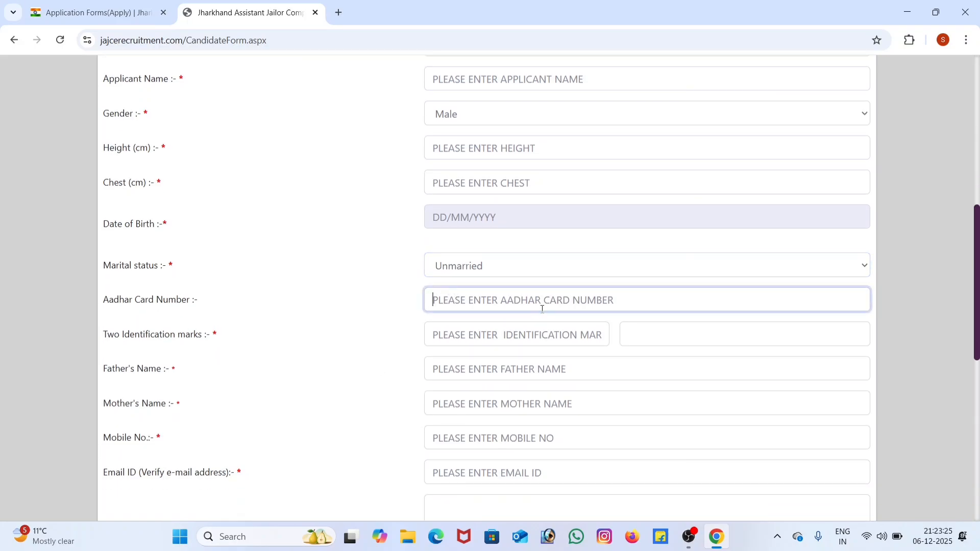
pyautogui.click(497, 339)
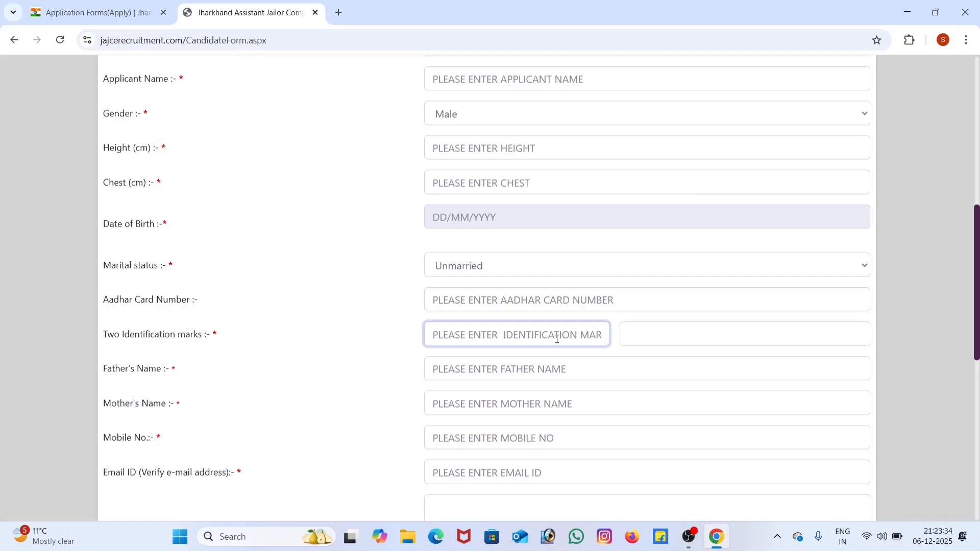
pyautogui.click(646, 334)
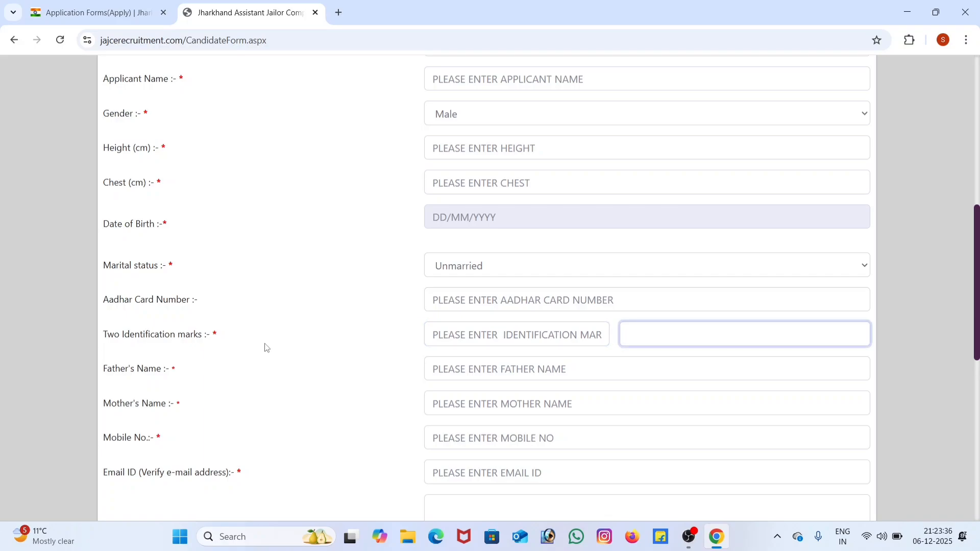
pyautogui.click(572, 340)
pyautogui.click(649, 338)
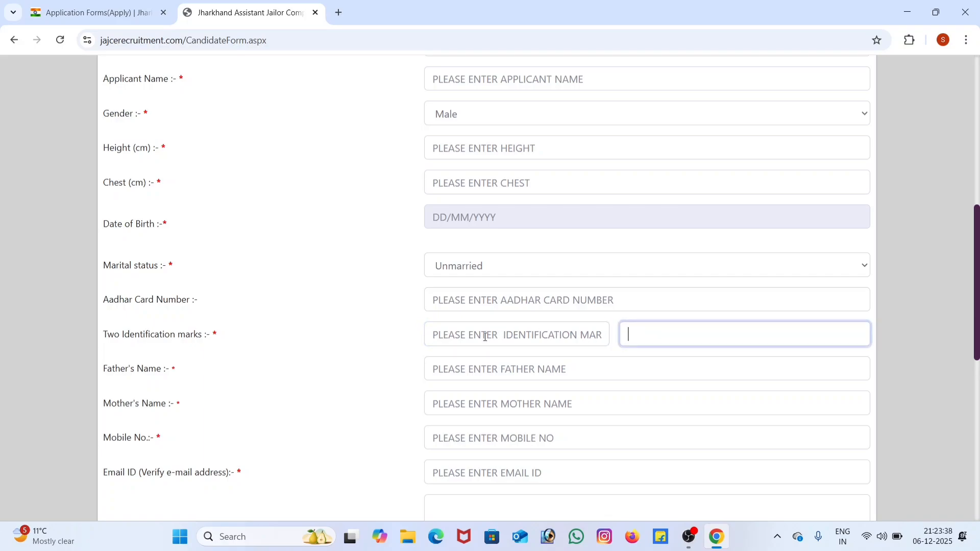
pyautogui.click(218, 341)
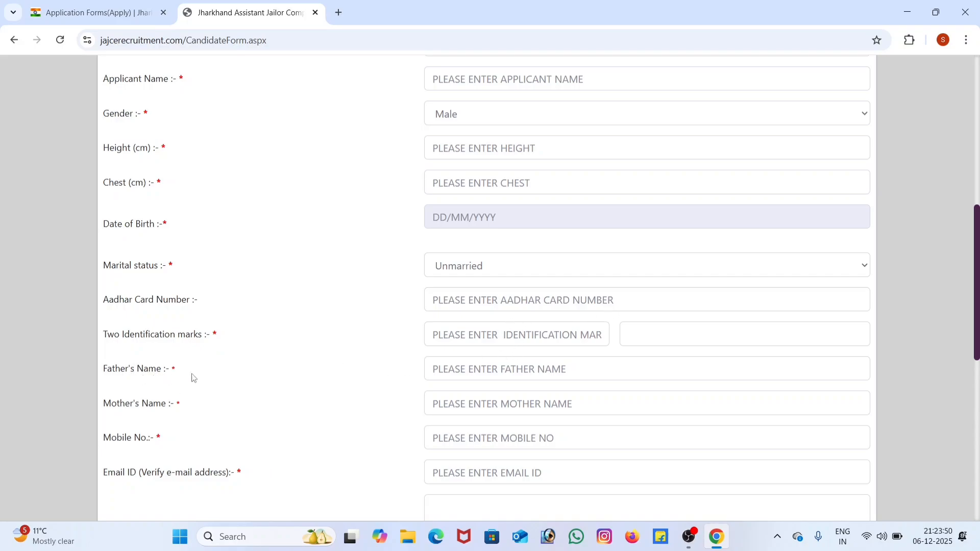
pyautogui.click(521, 368)
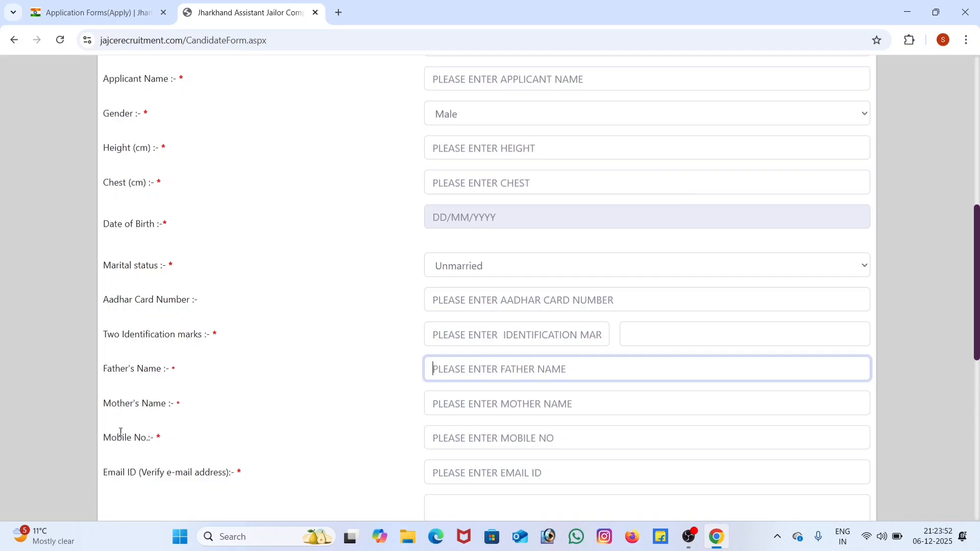
pyautogui.click(436, 406)
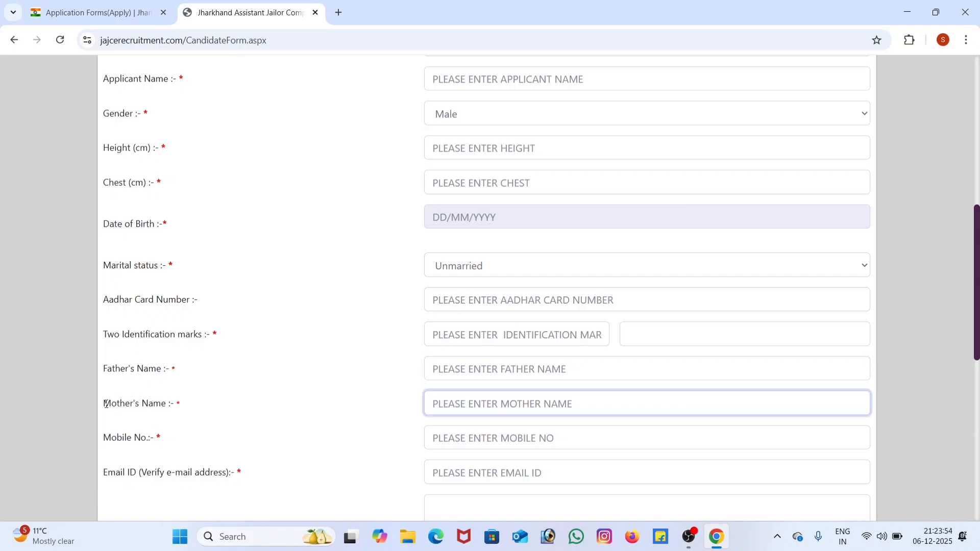
pyautogui.moveTo(104, 403); pyautogui.dragTo(242, 444)
pyautogui.click(176, 439)
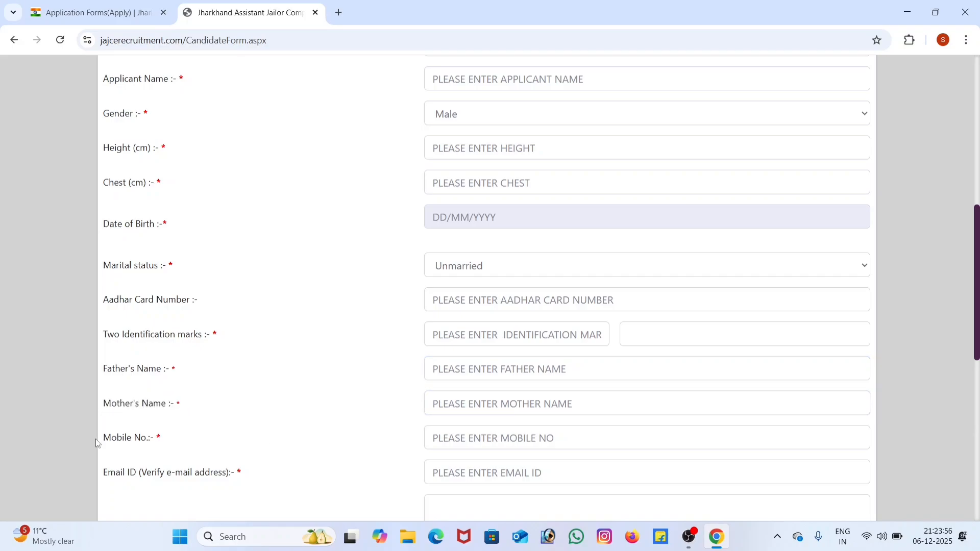
pyautogui.moveTo(96, 439); pyautogui.dragTo(228, 447)
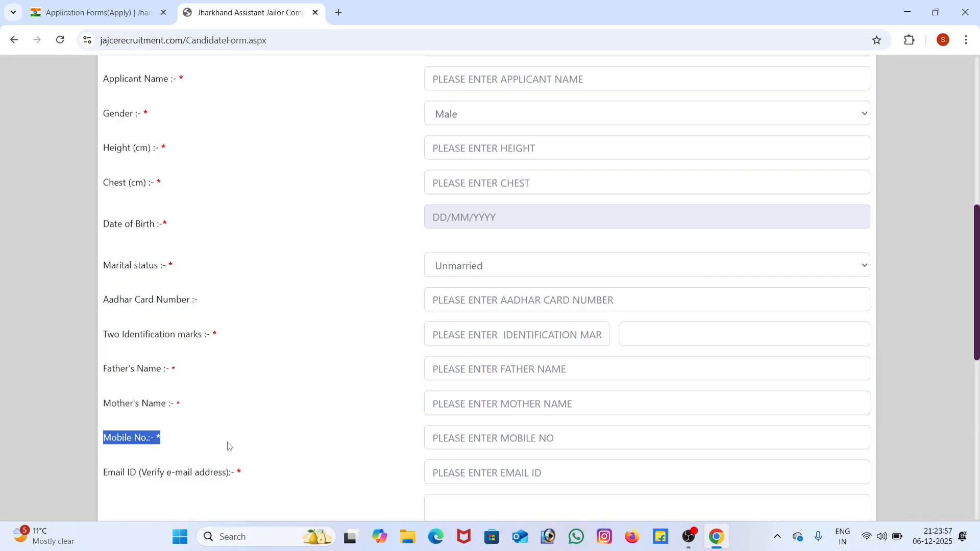
pyautogui.click(447, 441)
pyautogui.scroll(-2, 475, 403)
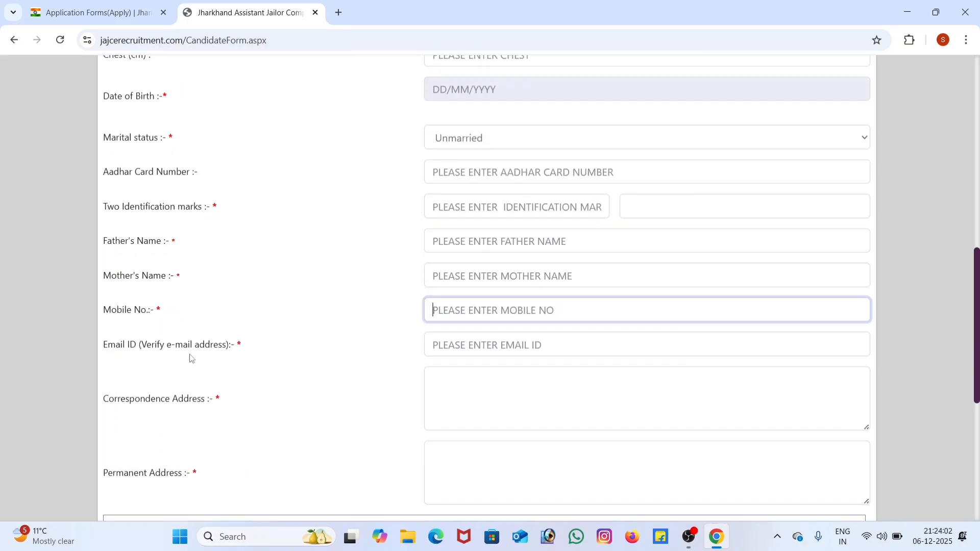
# Step: Review the email ID, correspondence address and permanent address fields, without filling them in
pyautogui.click(466, 349)
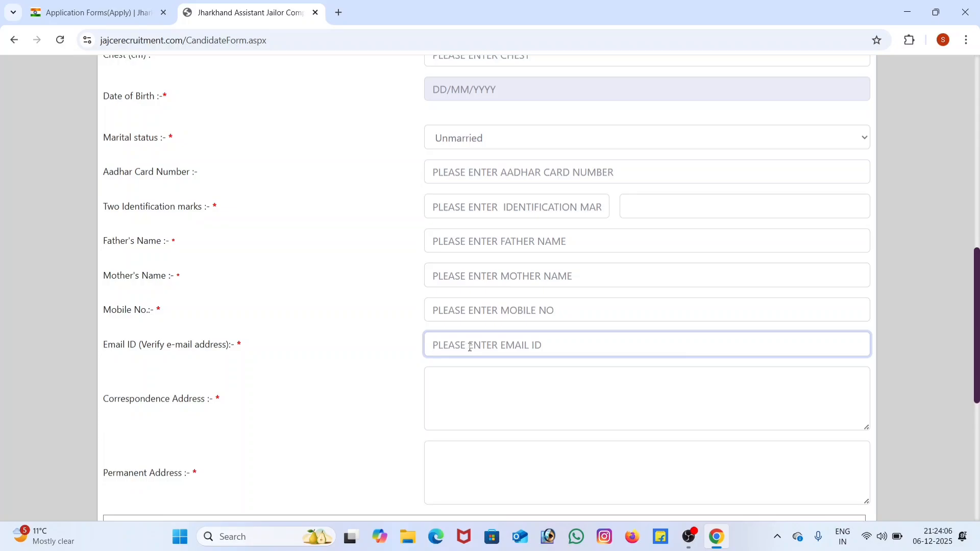
pyautogui.click(86, 420)
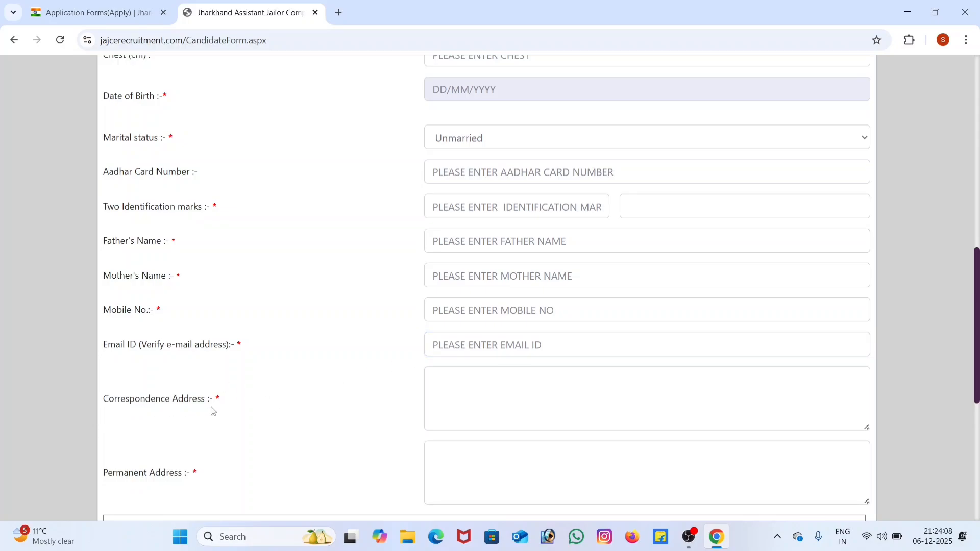
pyautogui.click(494, 386)
pyautogui.scroll(-1, 517, 387)
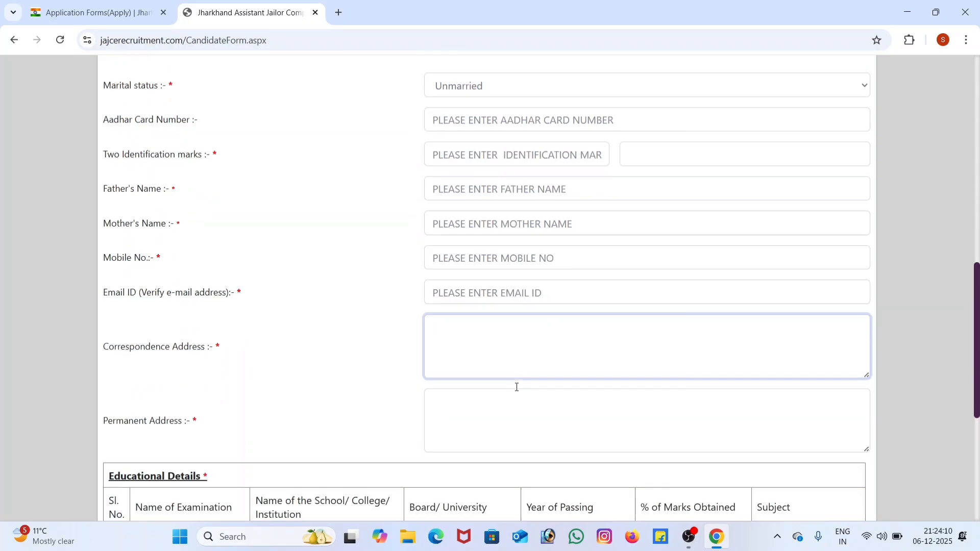
pyautogui.scroll(-3, 517, 387)
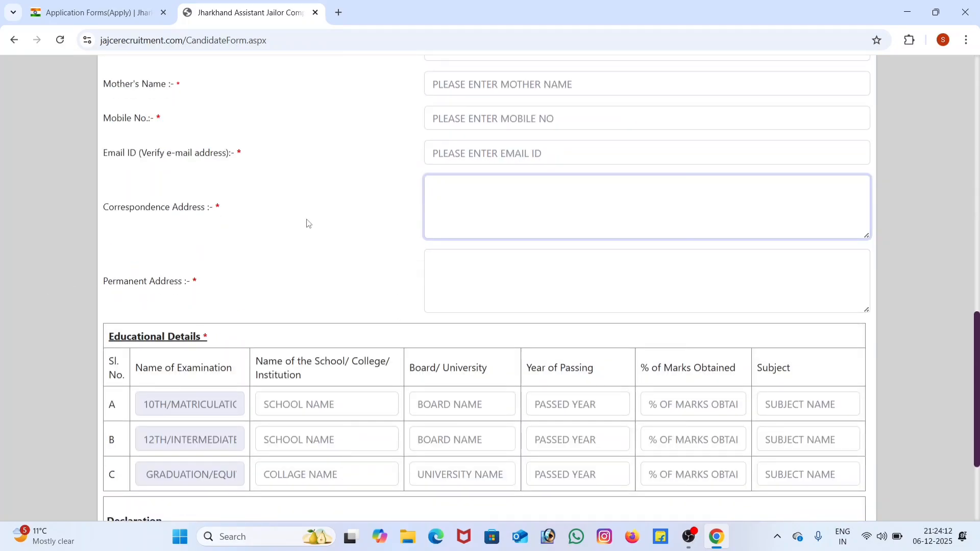
pyautogui.moveTo(112, 286); pyautogui.dragTo(307, 278)
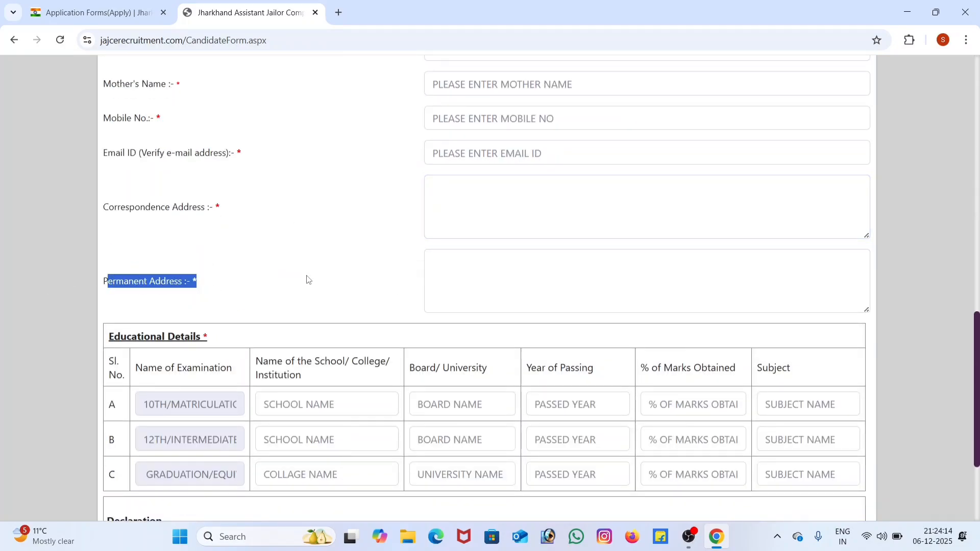
pyautogui.click(472, 278)
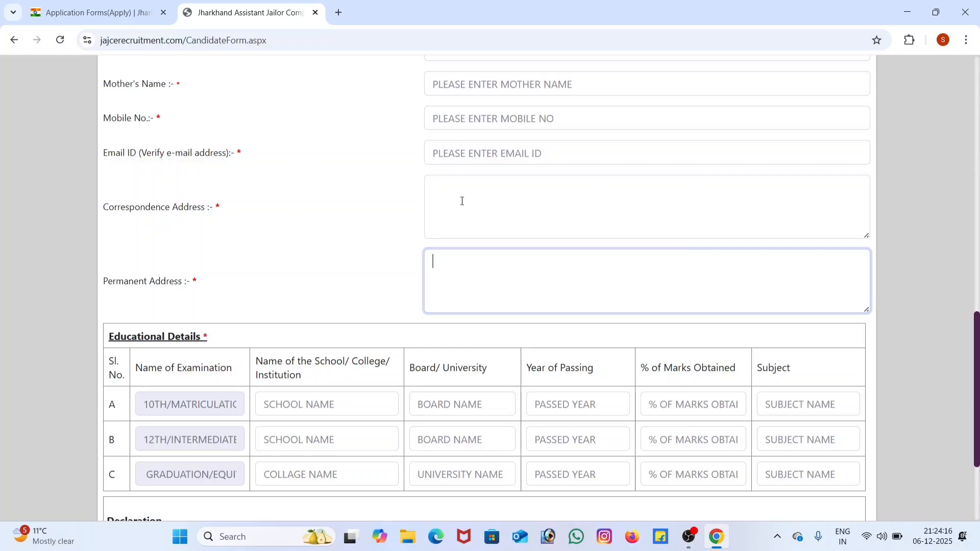
pyautogui.click(463, 201)
pyautogui.click(478, 288)
# Step: Enter JAC RANCHI as the board for the 10th/Matriculation row of the Educational Details table
pyautogui.scroll(-3, 189, 331)
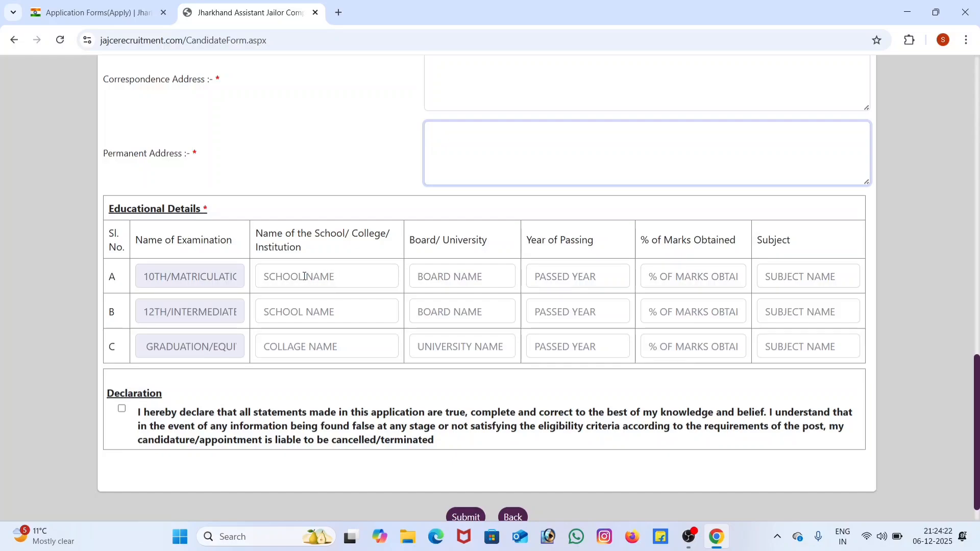
pyautogui.scroll(-1, 303, 276)
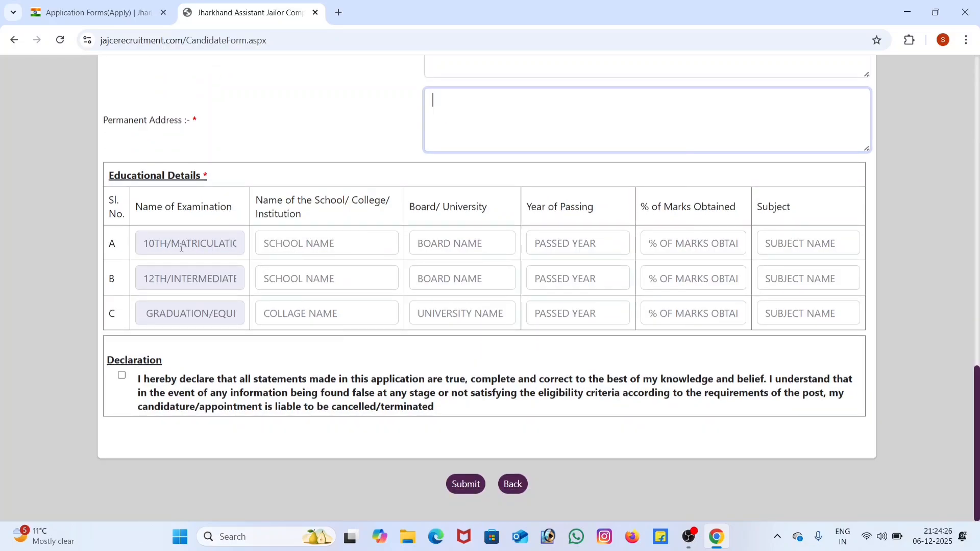
pyautogui.click(326, 248)
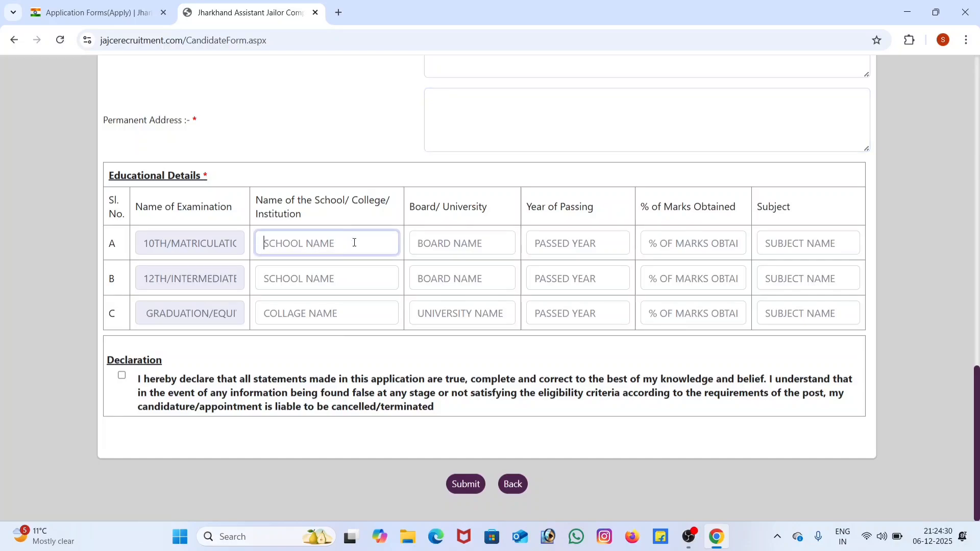
pyautogui.click(422, 244)
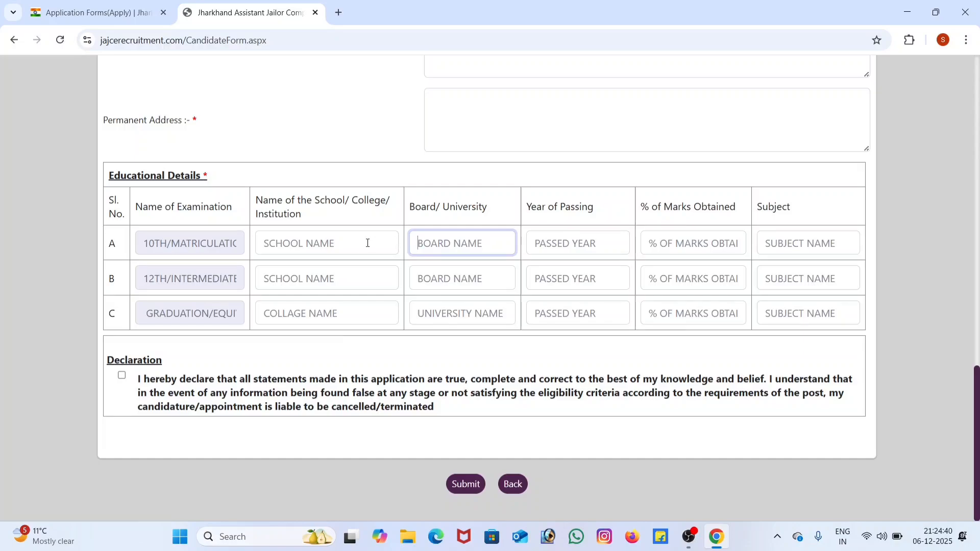
pyautogui.write('JAC RANCHI')
# Step: Enter JAC RANCHI as the board for the 12th/Intermediate row of the Educational Details table
pyautogui.click(446, 278)
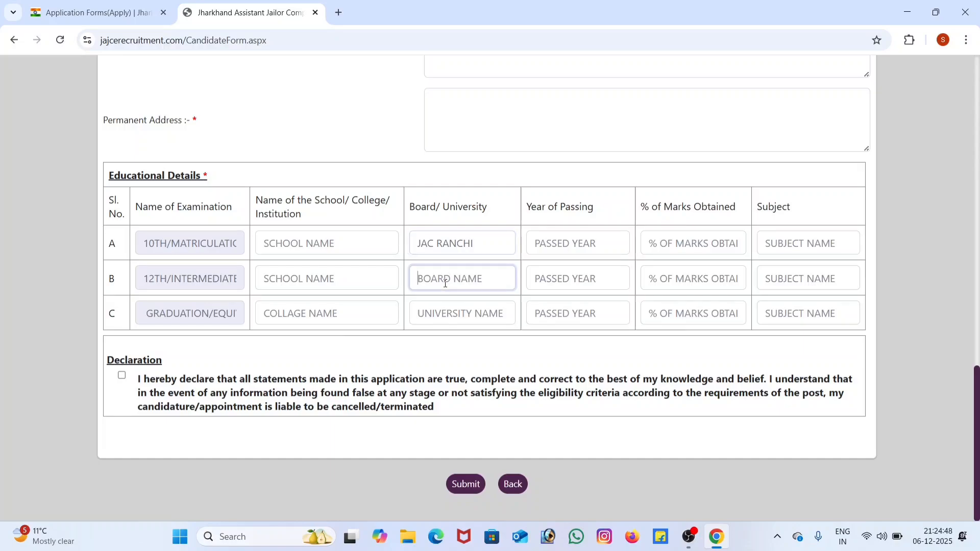
pyautogui.write('JAC')
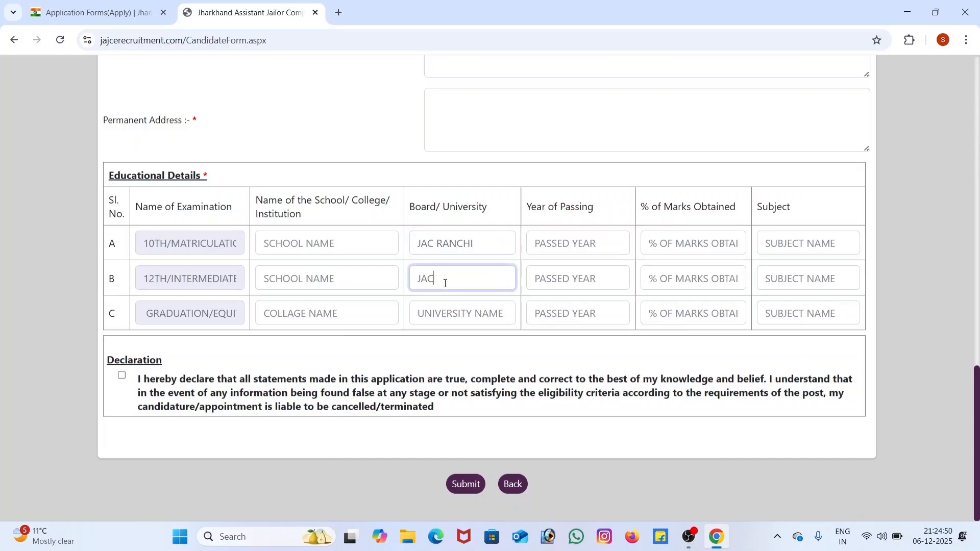
pyautogui.write(' RANCHI')
# Step: Review the examination names against their board entries, and the graduation row's college and university fields, without filling them in
pyautogui.click(433, 311)
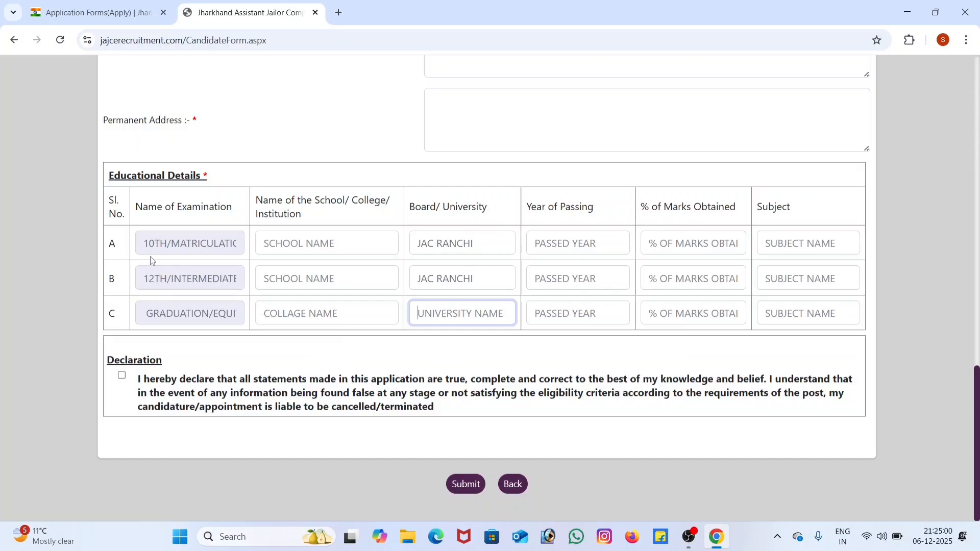
pyautogui.moveTo(145, 238); pyautogui.dragTo(245, 239)
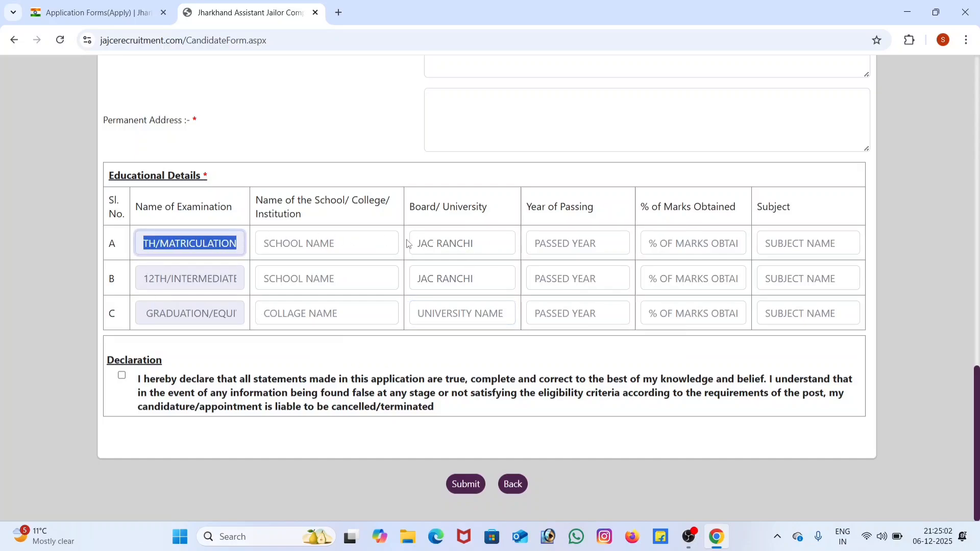
pyautogui.moveTo(417, 243); pyautogui.dragTo(498, 247)
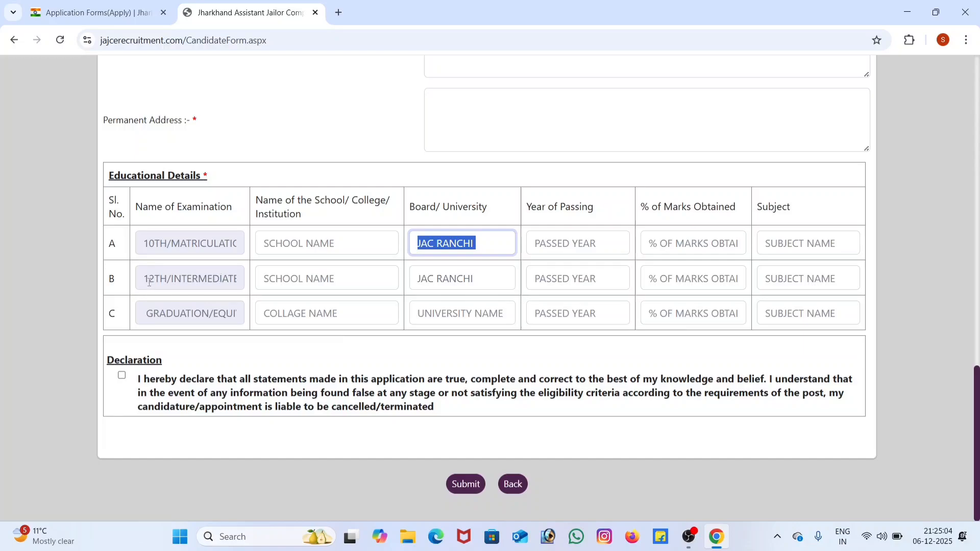
pyautogui.moveTo(149, 282); pyautogui.dragTo(376, 278)
pyautogui.click(468, 243)
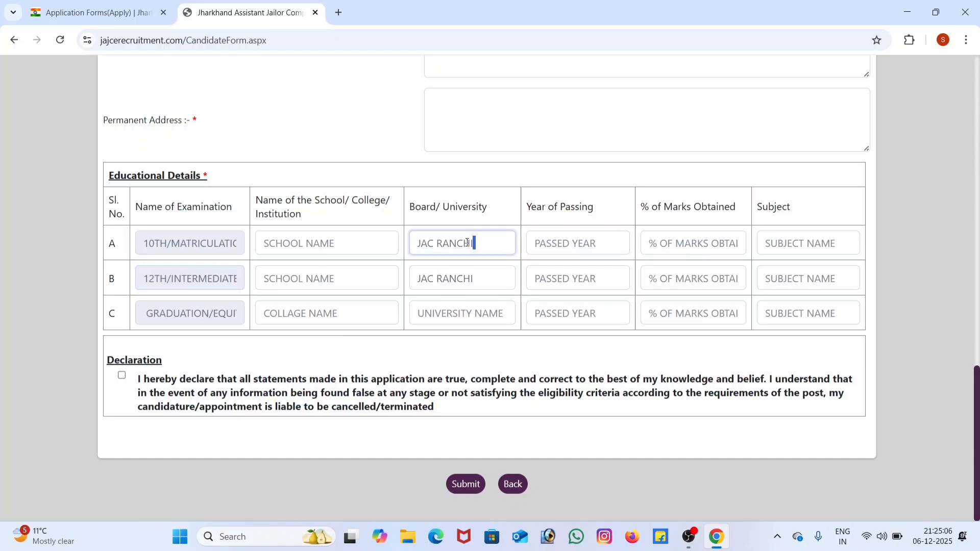
pyautogui.moveTo(467, 243); pyautogui.dragTo(404, 260)
pyautogui.moveTo(489, 281); pyautogui.dragTo(335, 276)
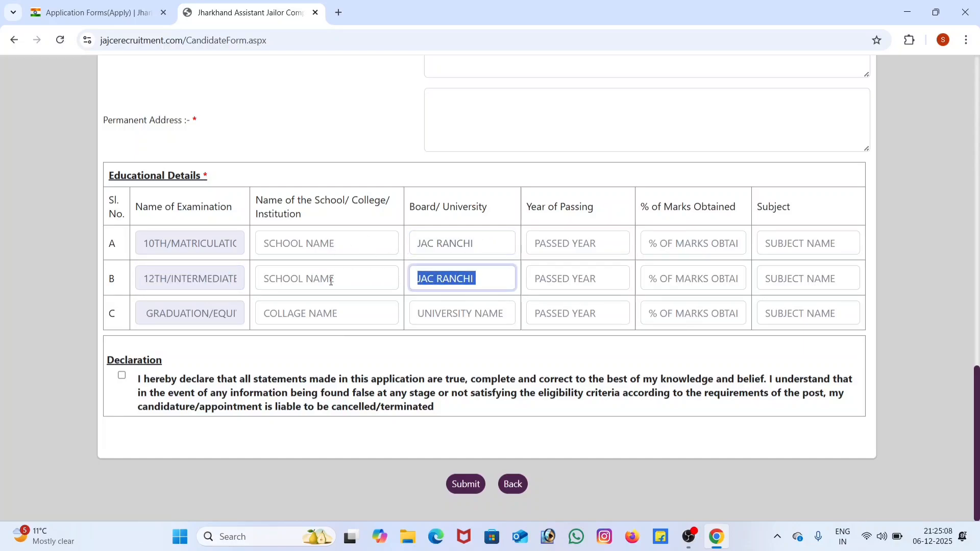
pyautogui.moveTo(146, 313); pyautogui.dragTo(320, 317)
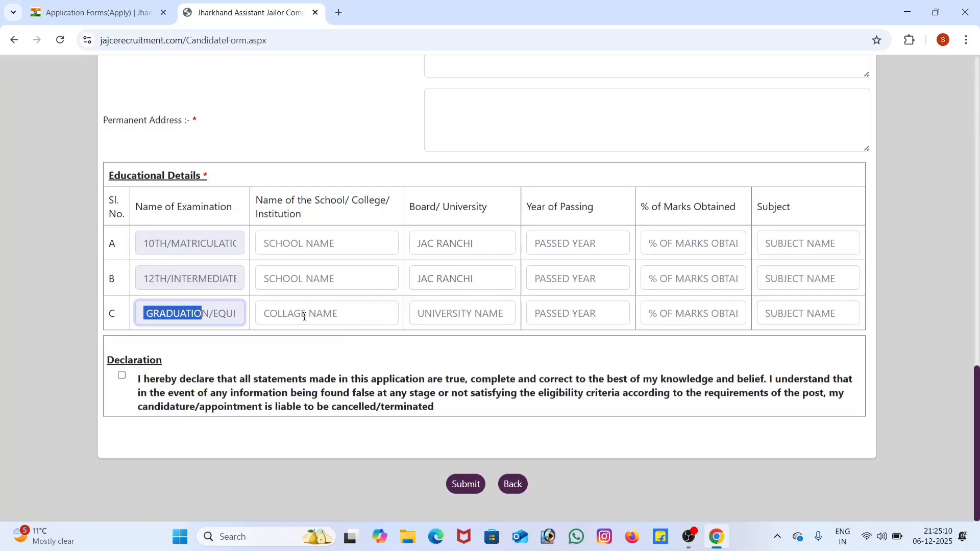
pyautogui.click(259, 317)
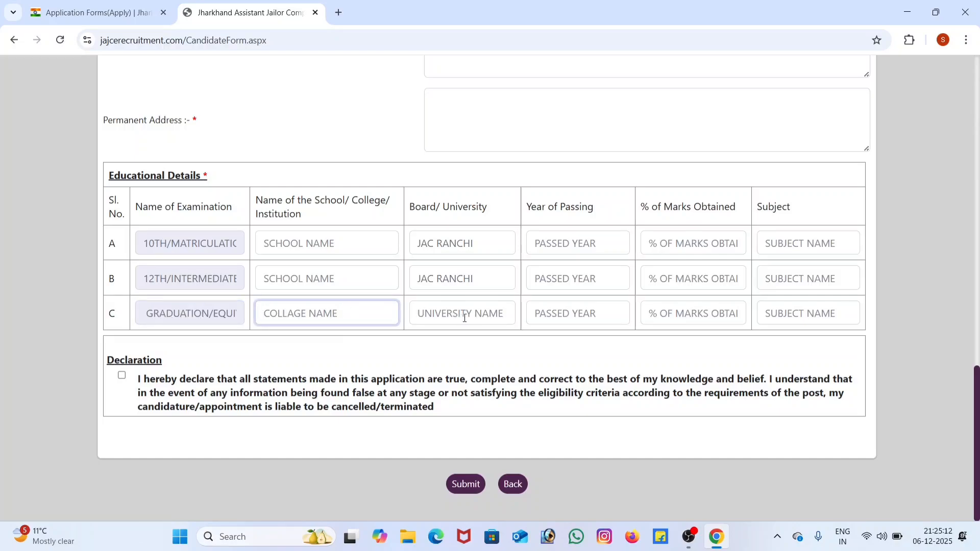
pyautogui.click(422, 313)
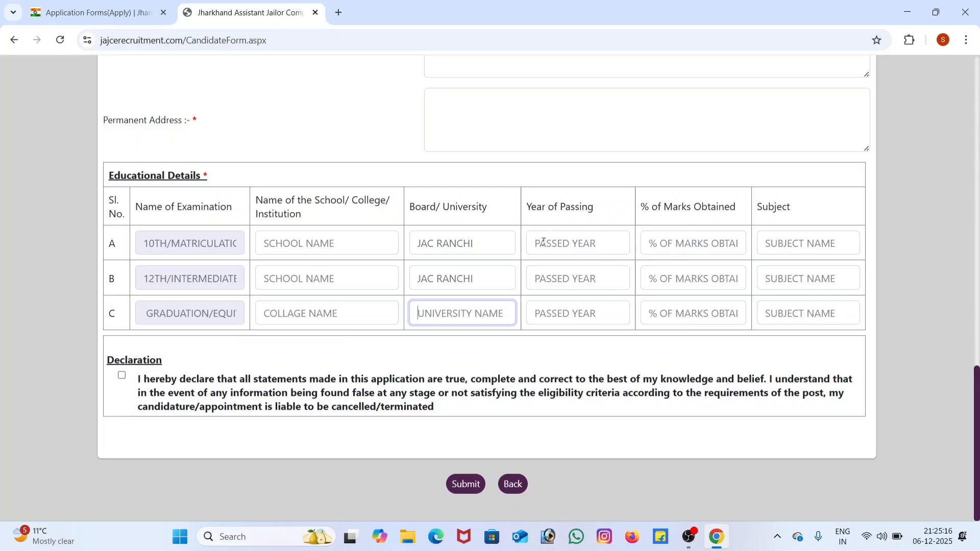
# Step: Review the year of passing, percentage of marks and subject fields for all three examinations
pyautogui.click(535, 244)
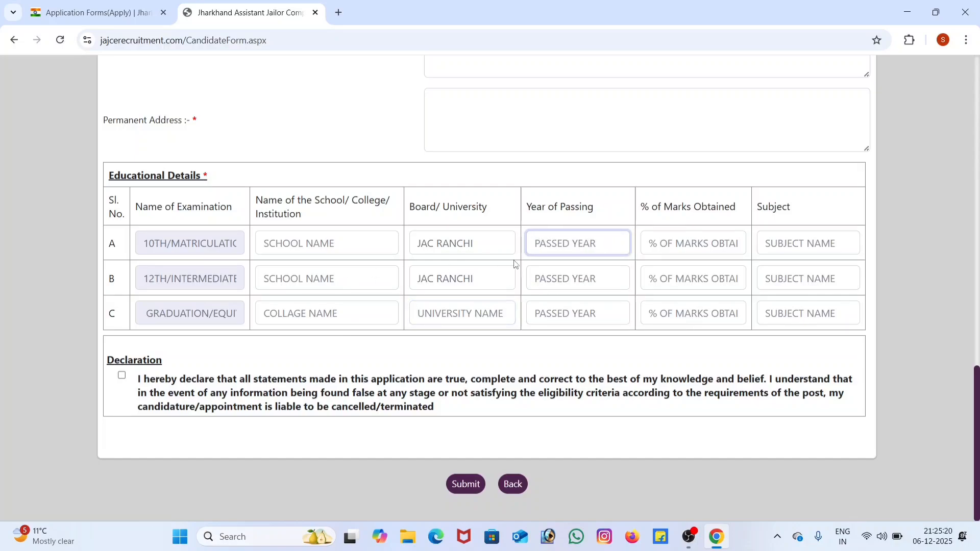
pyautogui.click(533, 281)
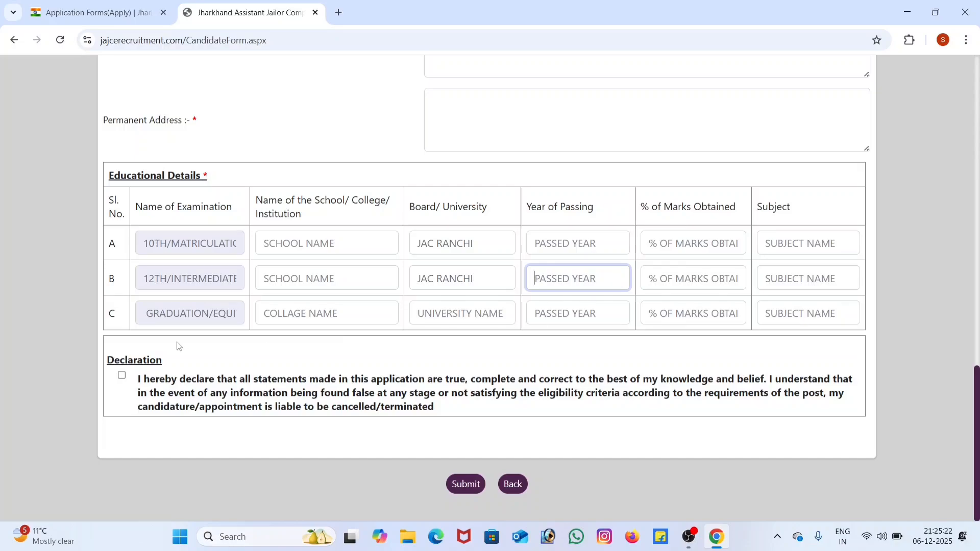
pyautogui.click(606, 320)
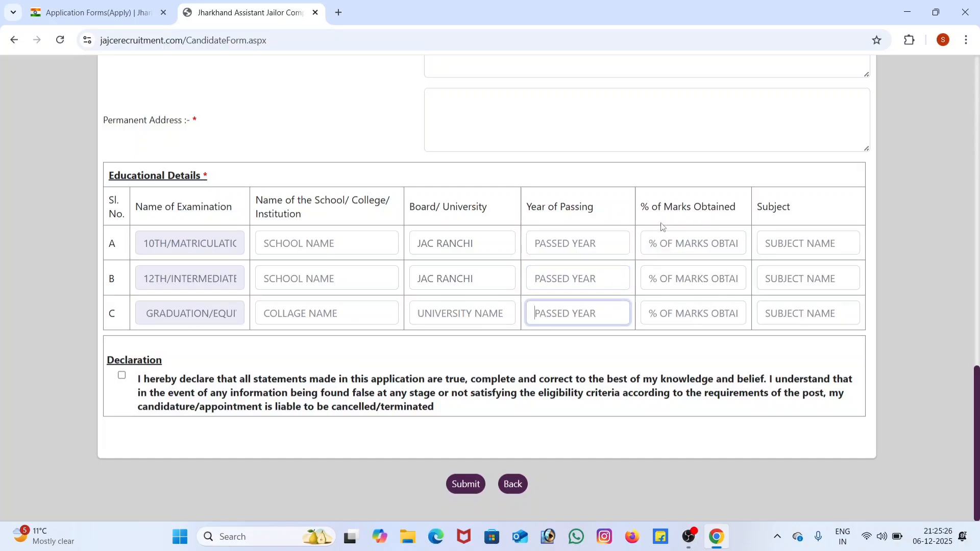
pyautogui.click(652, 246)
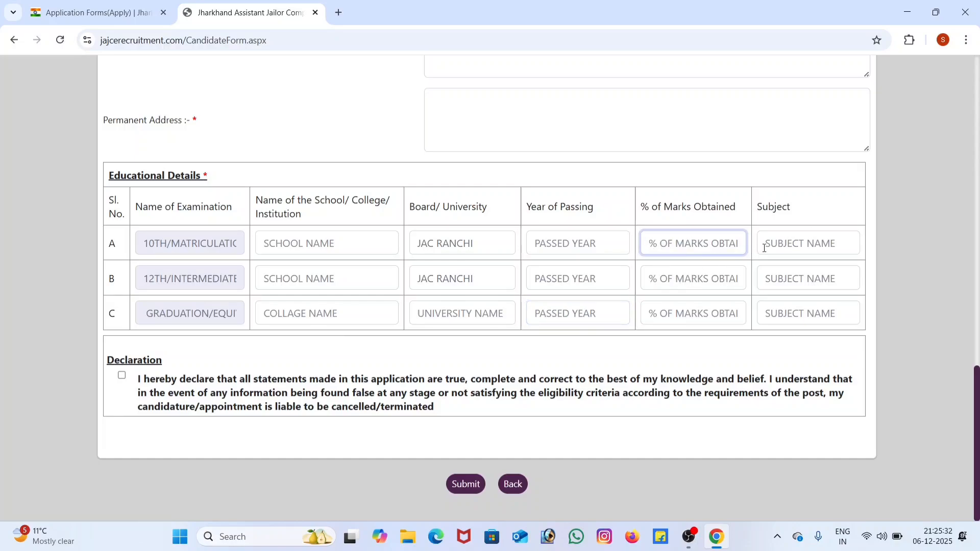
pyautogui.click(652, 279)
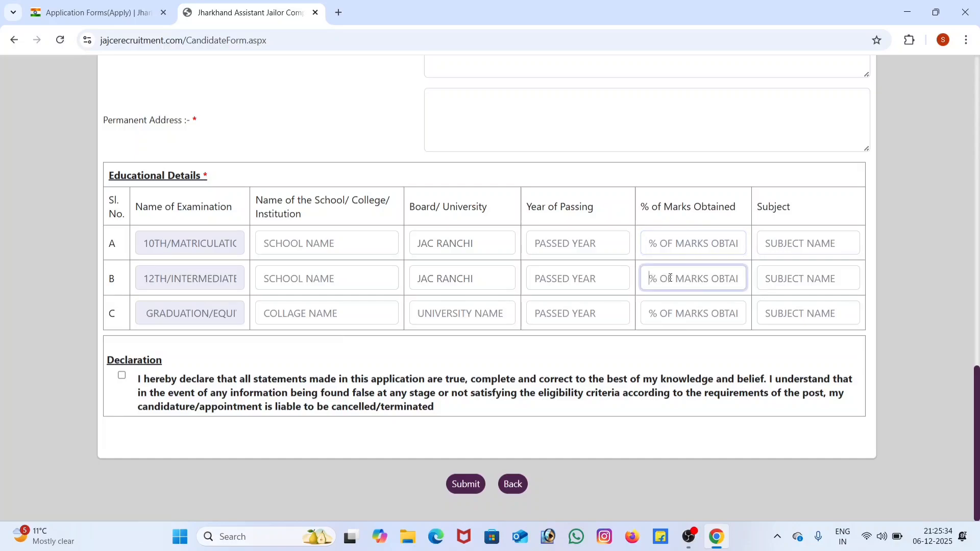
pyautogui.click(650, 315)
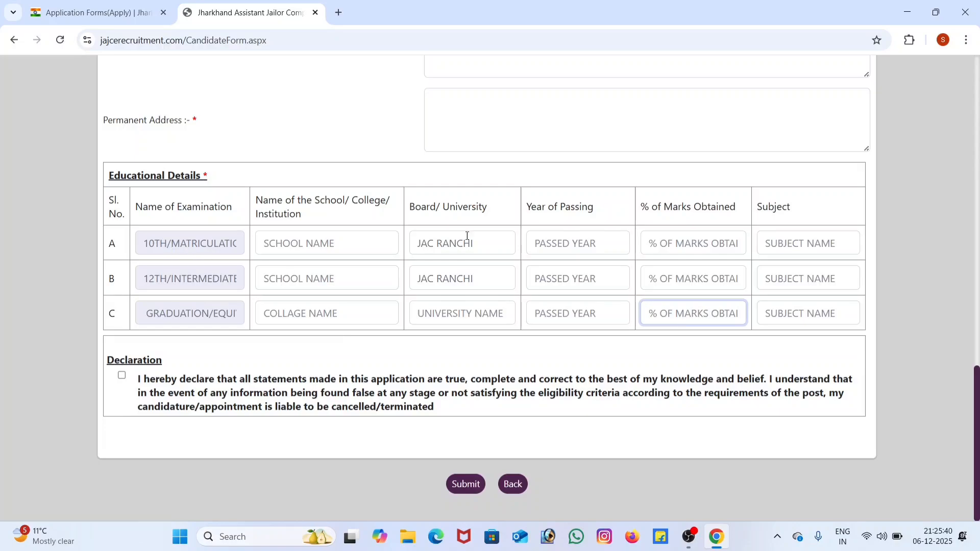
pyautogui.click(799, 243)
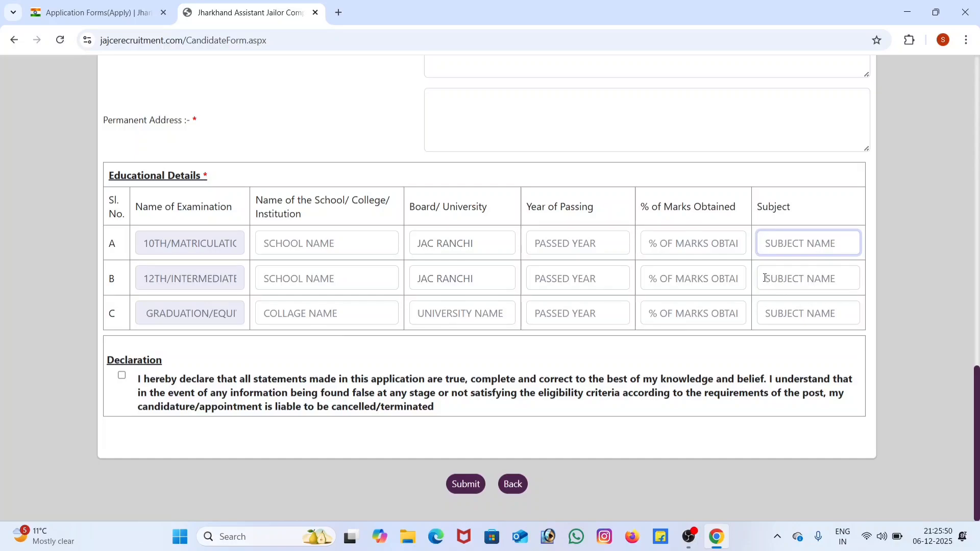
pyautogui.click(798, 279)
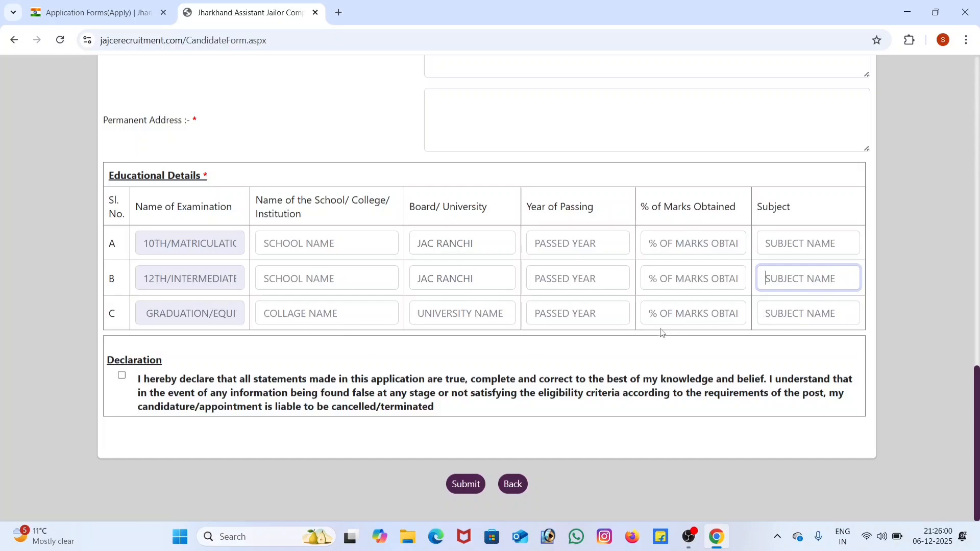
pyautogui.click(827, 313)
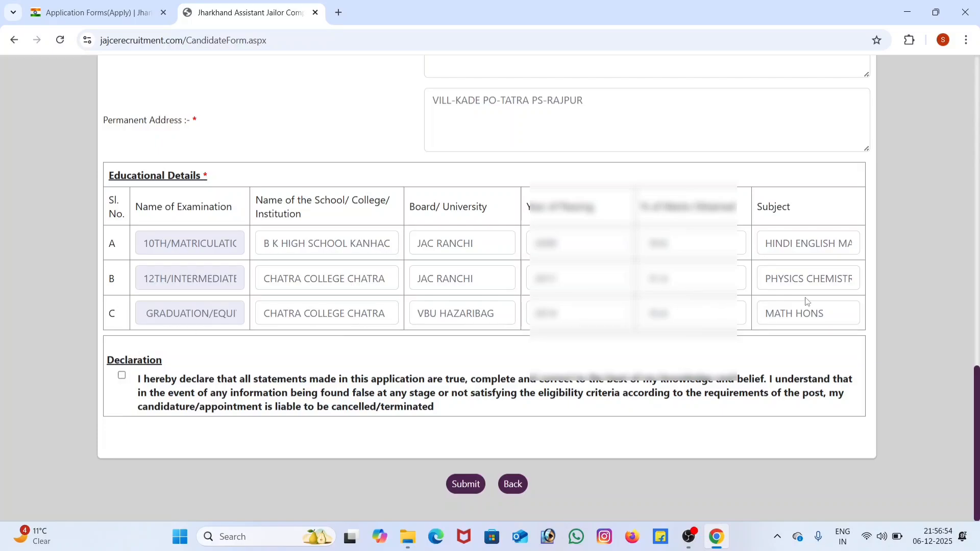
pyautogui.click(691, 313)
pyautogui.click(826, 314)
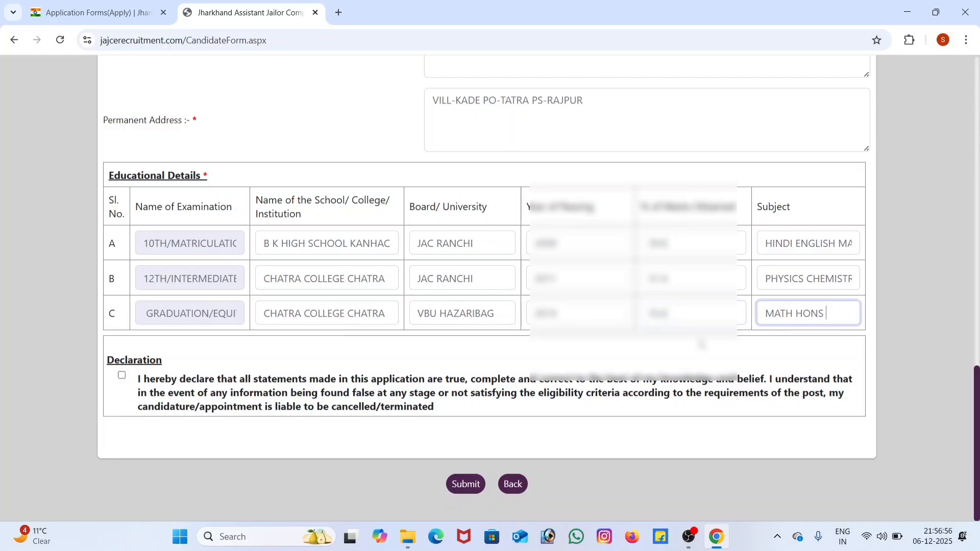
# Step: Accept the declaration and submit the registration form
pyautogui.click(123, 376)
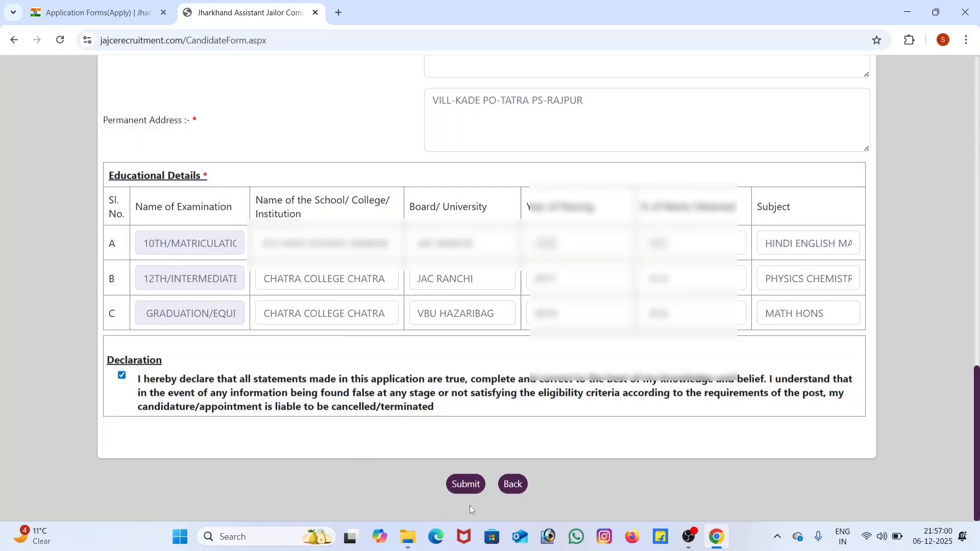
pyautogui.click(465, 487)
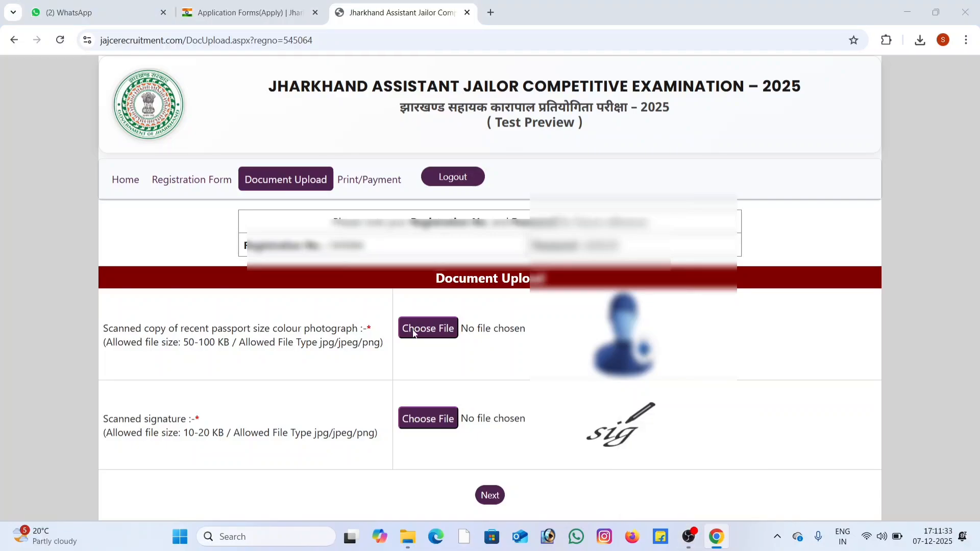
# Step: Upload the applicant's JPG photo from the Downloads folder as the passport size colour photograph
pyautogui.click(414, 331)
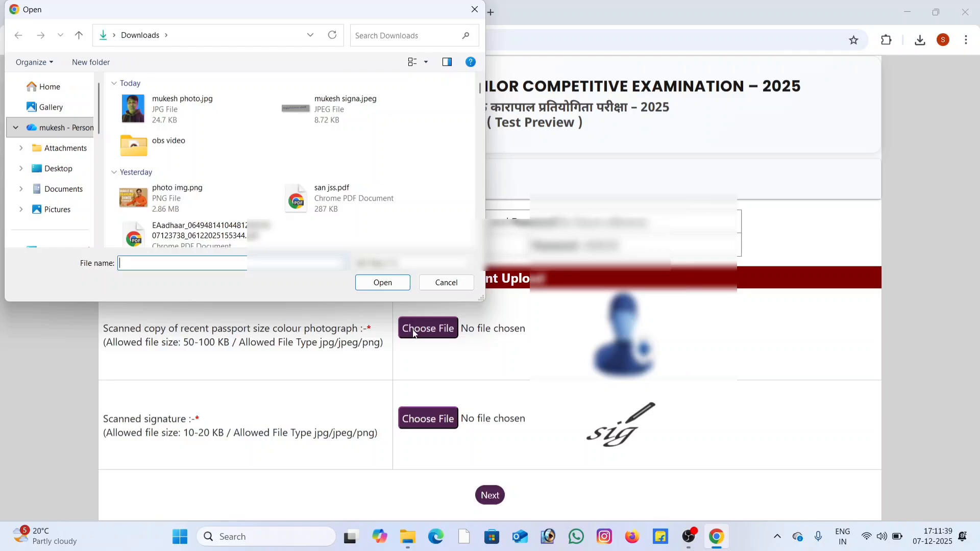
pyautogui.click(176, 113)
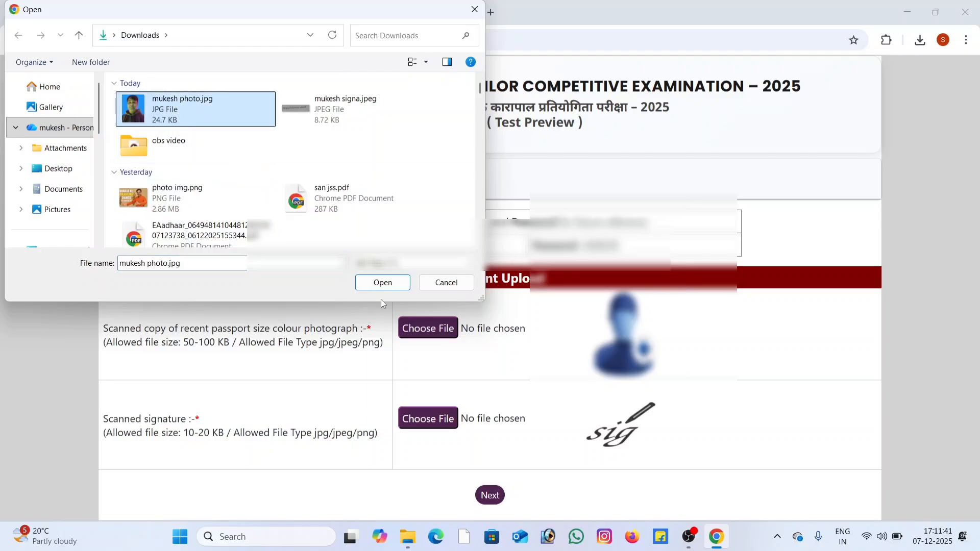
pyautogui.click(384, 284)
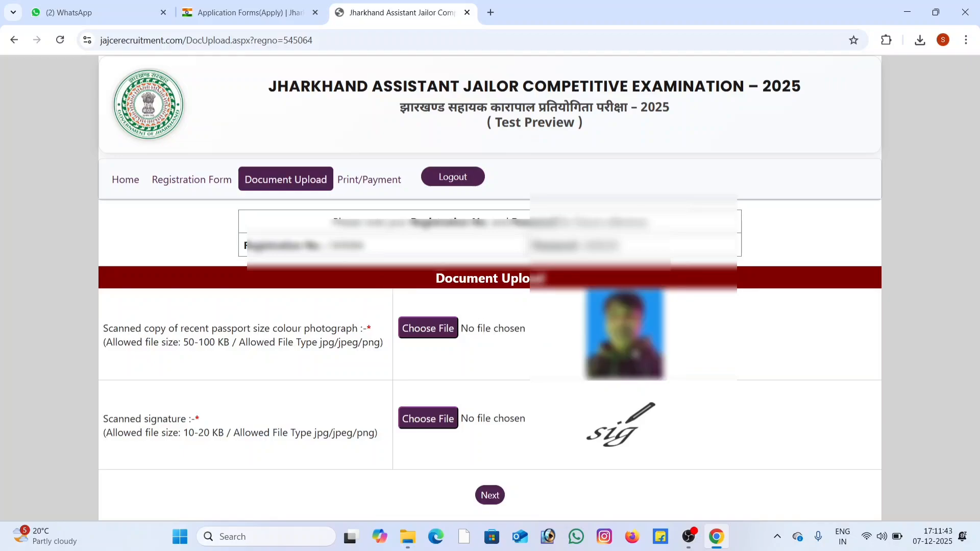
# Step: Upload the applicant's JPEG signature from the Downloads folder as the scanned signature and continue to the form preview
pyautogui.click(435, 430)
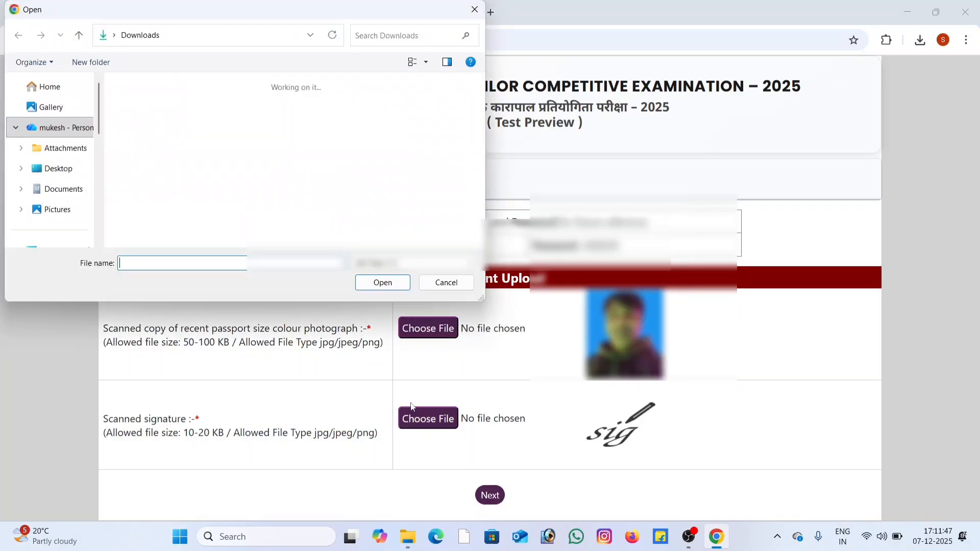
pyautogui.click(192, 109)
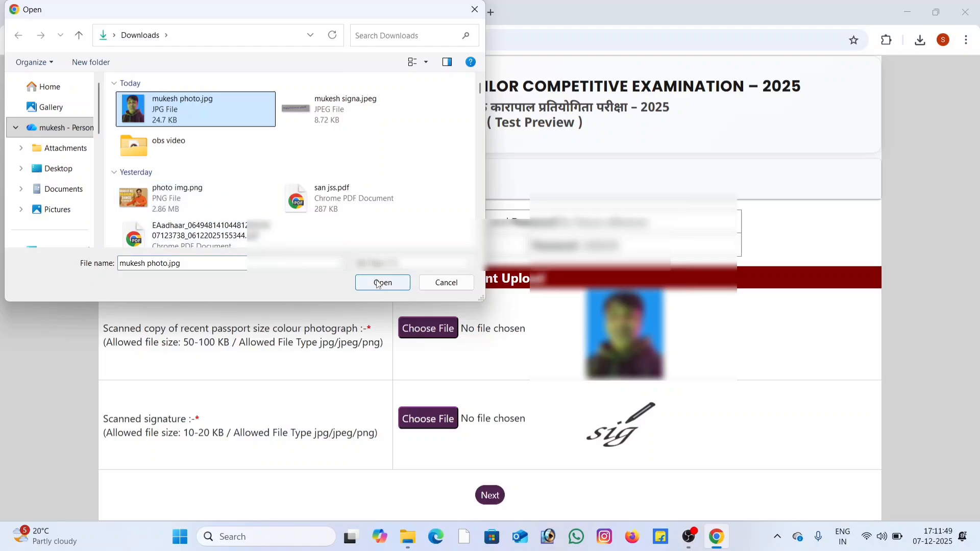
pyautogui.click(379, 108)
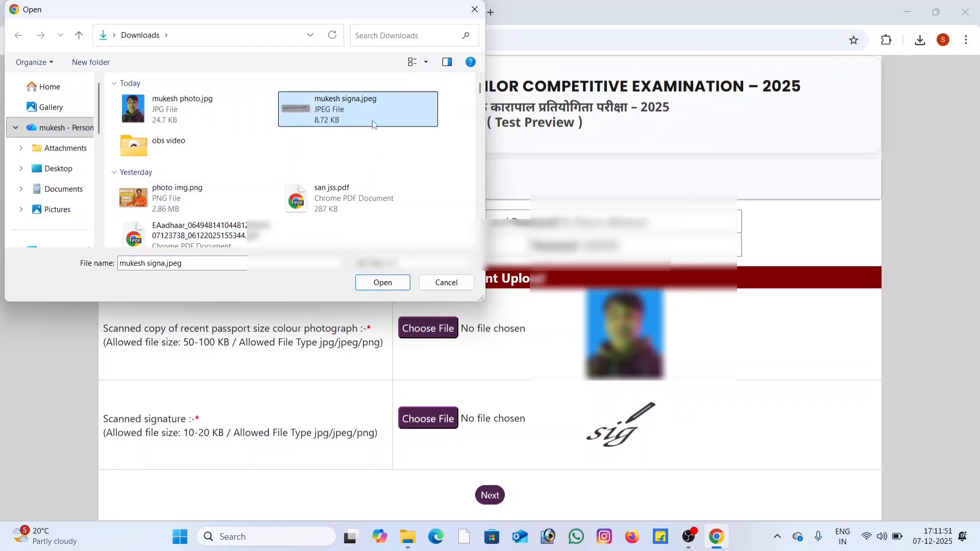
pyautogui.click(392, 287)
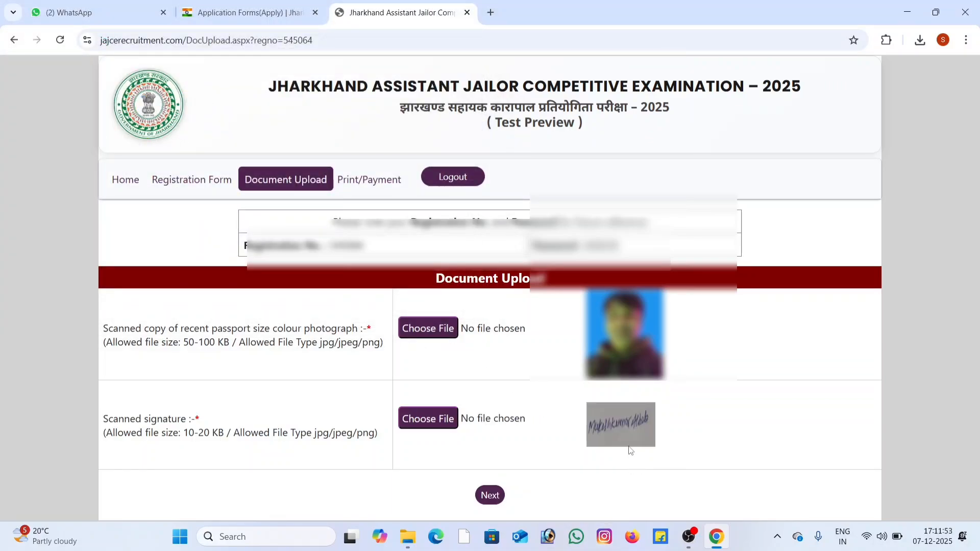
pyautogui.click(485, 496)
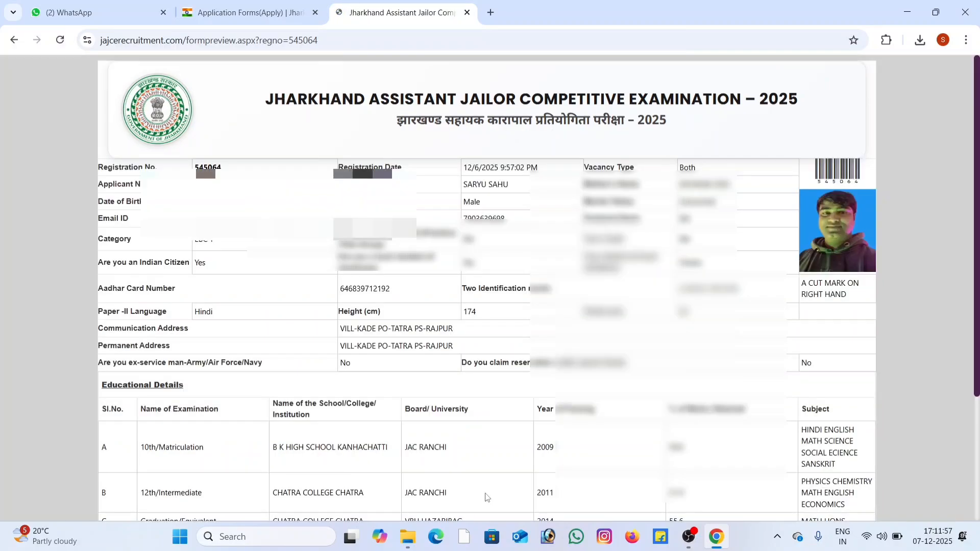
# Step: Review the application preview, covering the personal details, educational details, payment details, declaration and signature
pyautogui.scroll(-2, 646, 375)
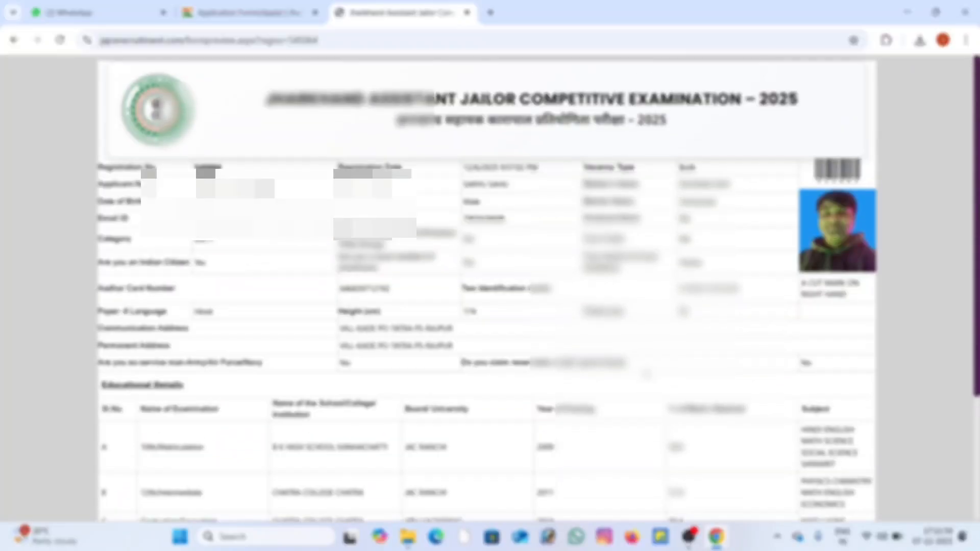
pyautogui.scroll(-1, 646, 375)
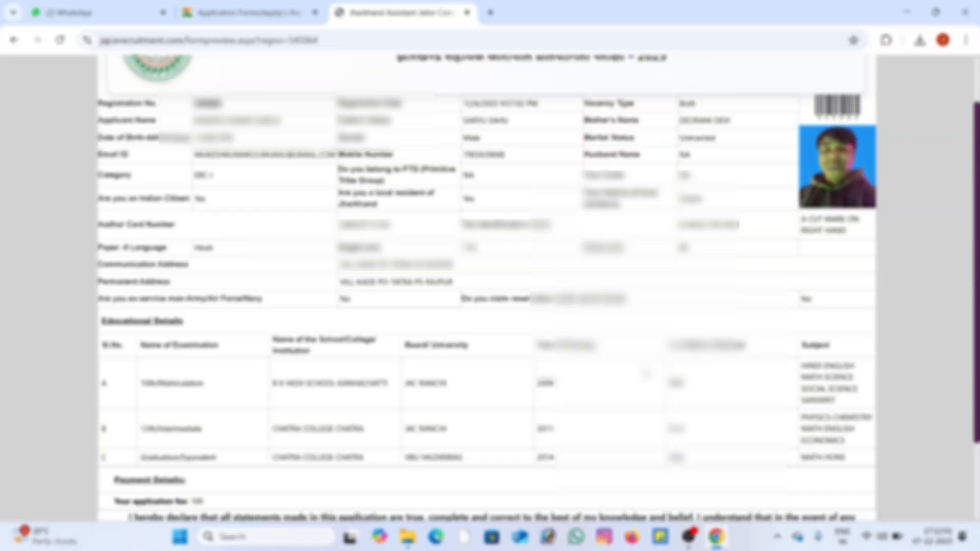
pyautogui.scroll(-1, 647, 375)
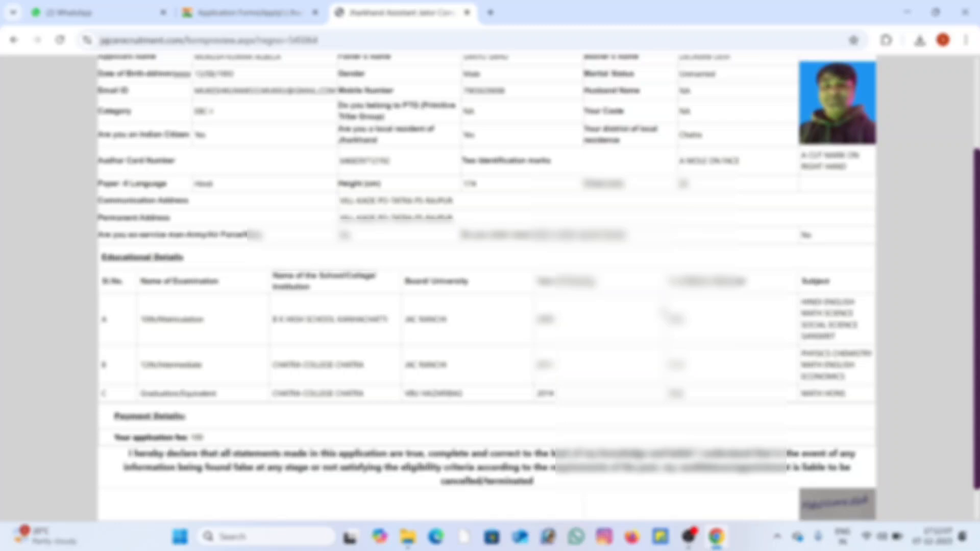
pyautogui.scroll(-1, 689, 304)
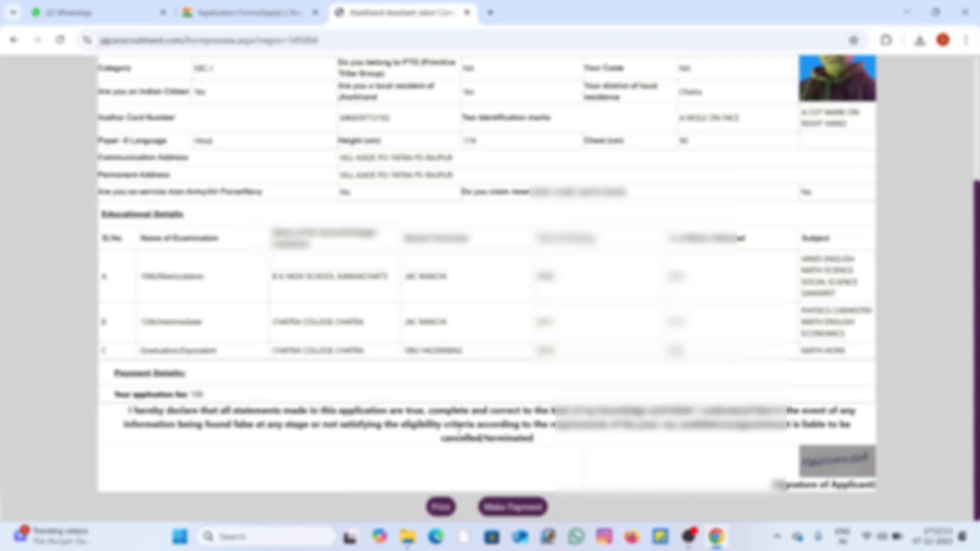
pyautogui.scroll(2, 459, 431)
pyautogui.scroll(-1, 561, 413)
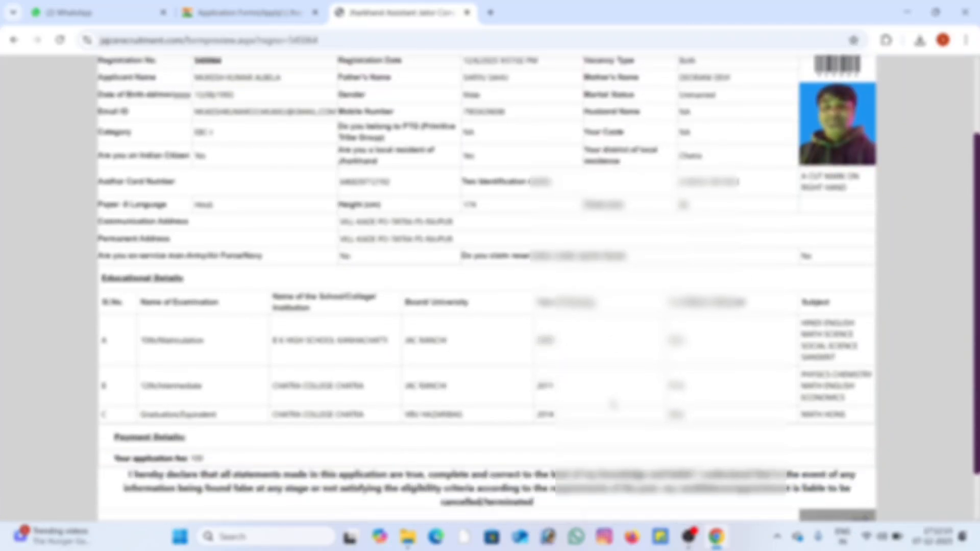
pyautogui.scroll(-1, 613, 405)
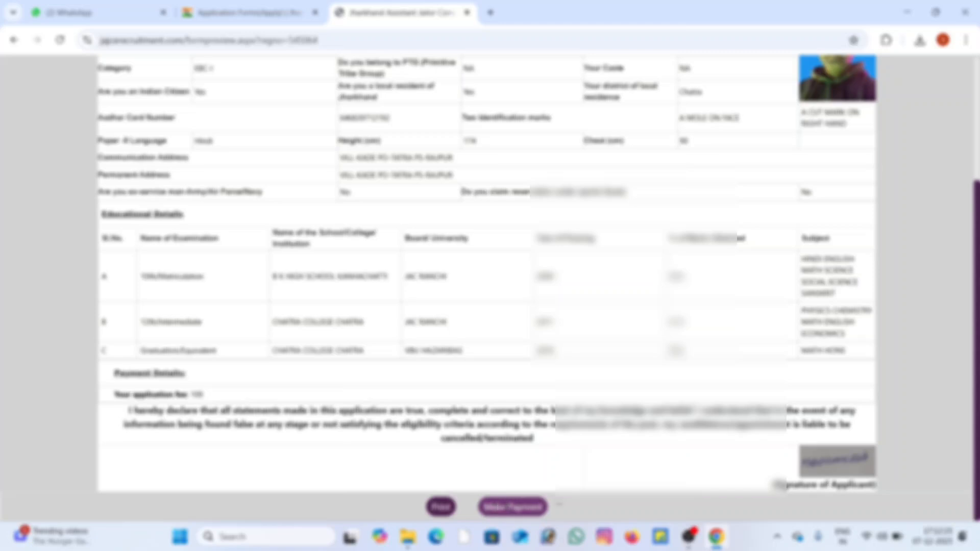
# Step: Proceed to the application fee payment with the terms and conditions accepted, and choose Debit Card as the payment method
pyautogui.click(513, 508)
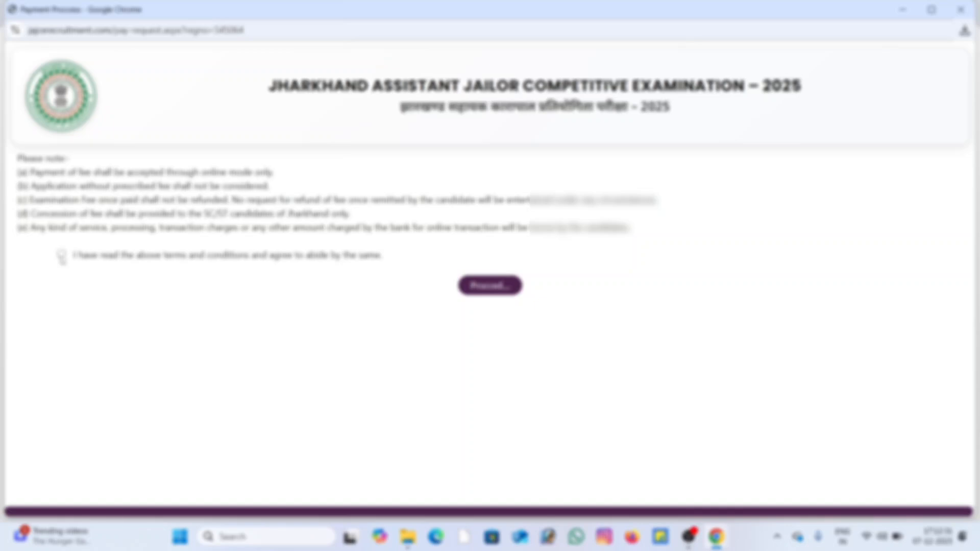
pyautogui.click(62, 255)
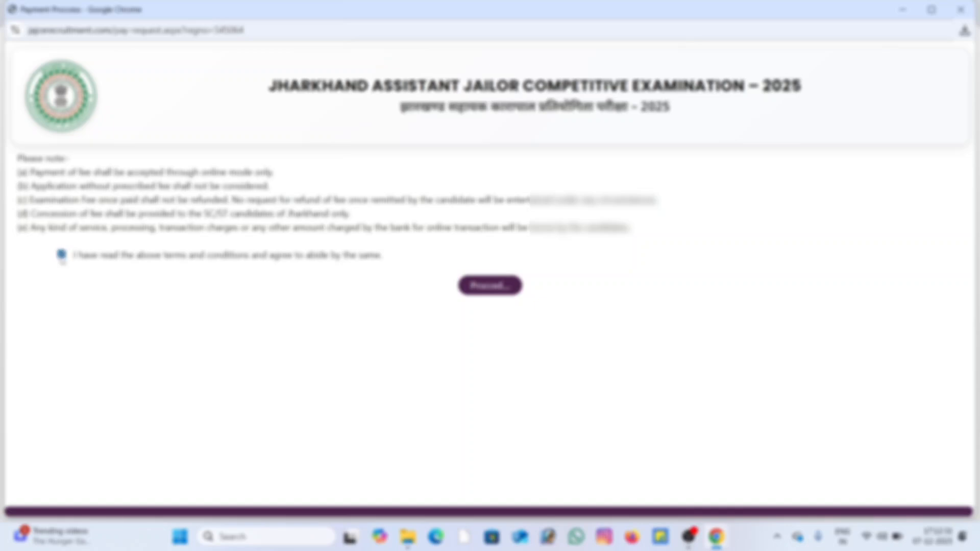
pyautogui.click(488, 290)
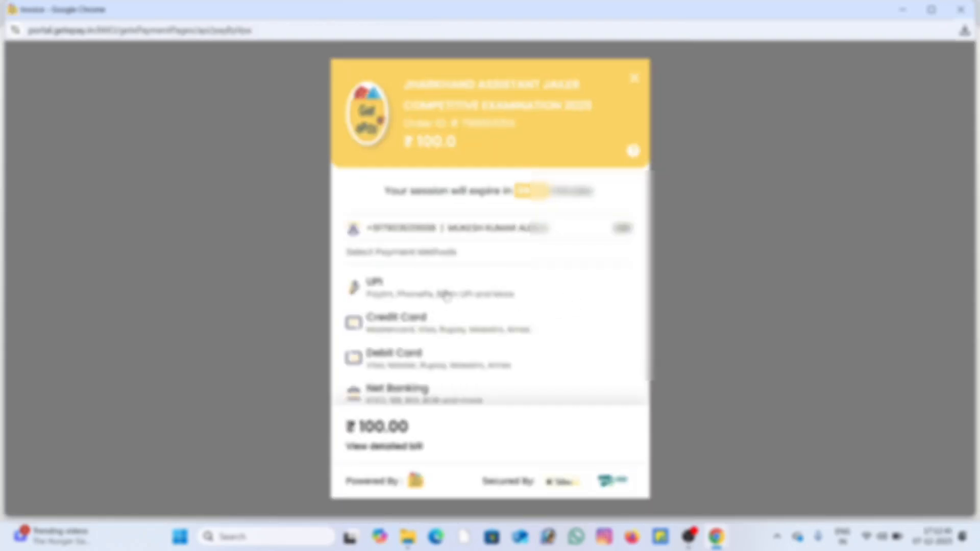
pyautogui.scroll(-1, 445, 295)
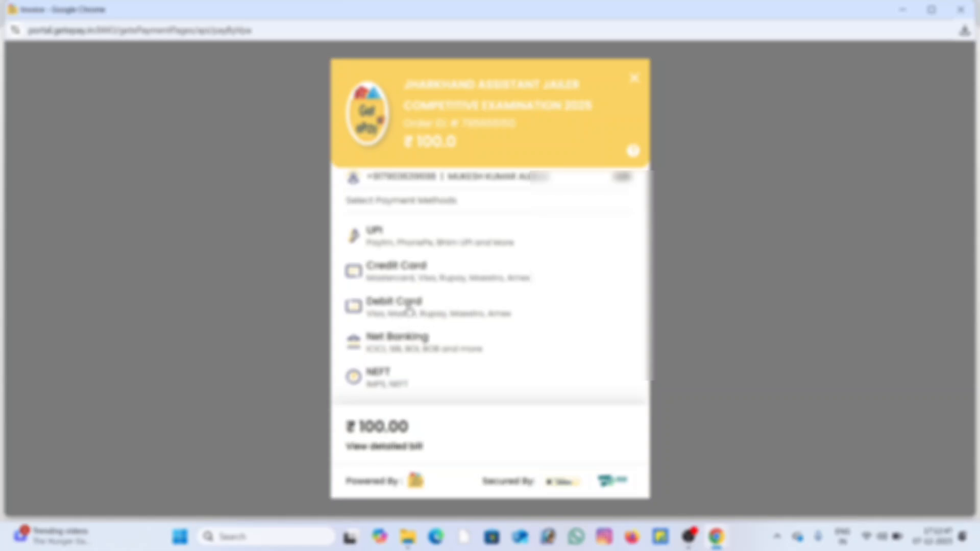
pyautogui.click(406, 310)
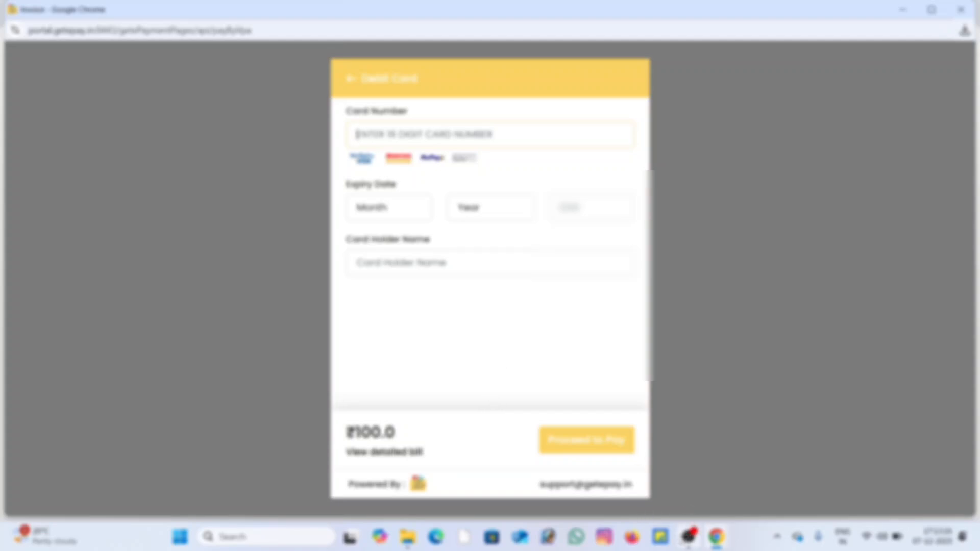
pyautogui.click(689, 537)
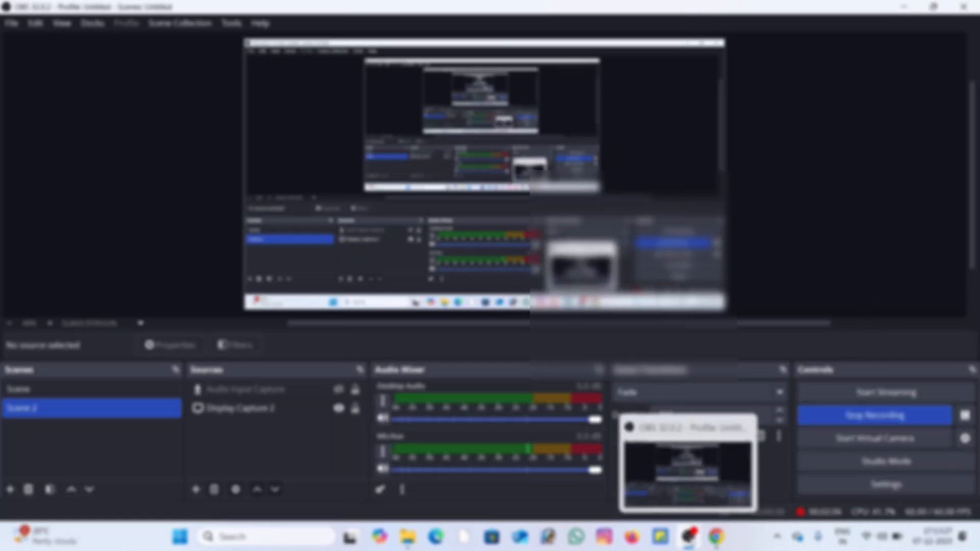
pyautogui.click(689, 541)
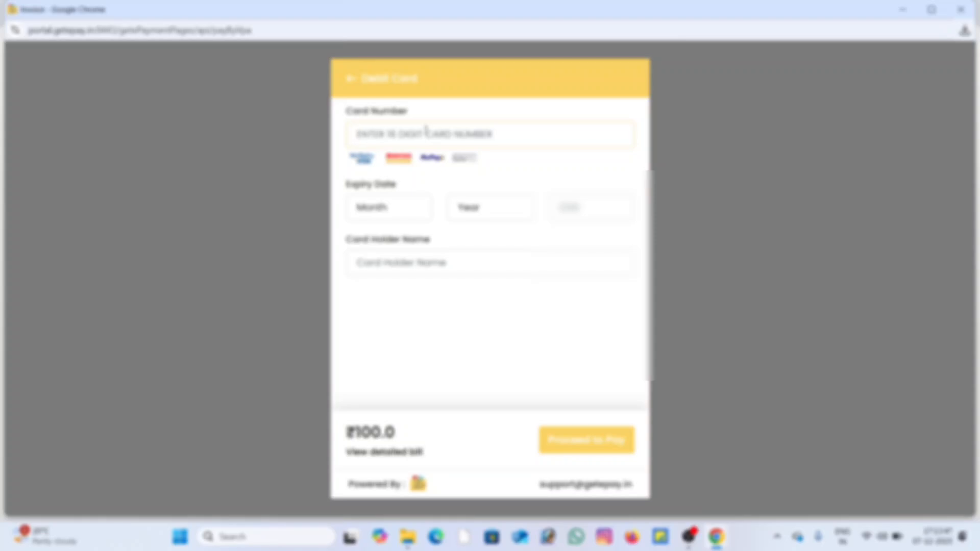
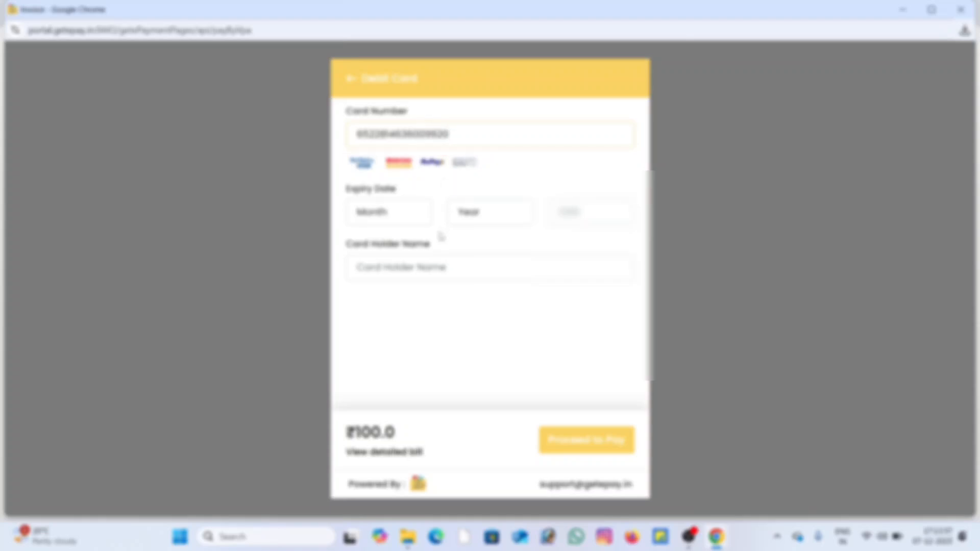
# Step: Set the debit card's expiry month and year and enter its CVV
pyautogui.click(401, 219)
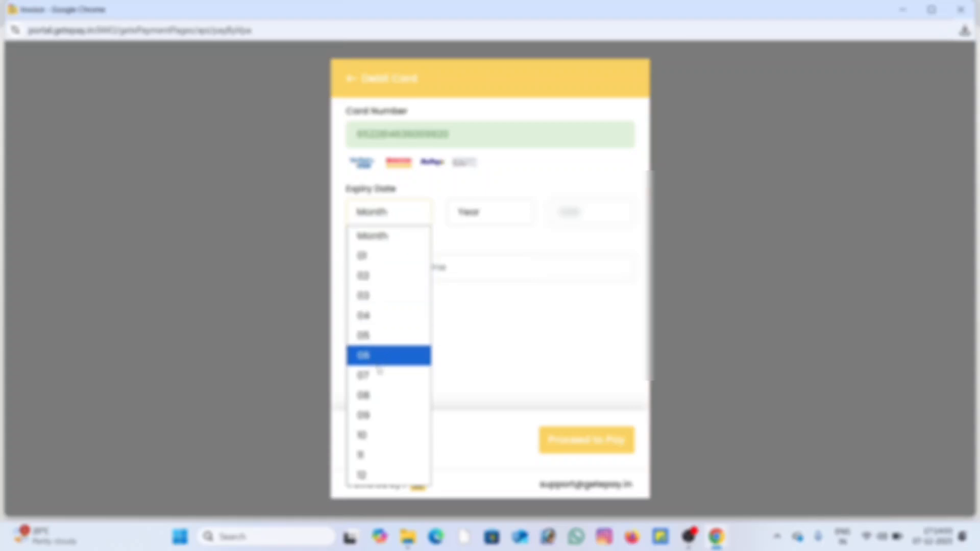
pyautogui.click(372, 436)
pyautogui.click(487, 222)
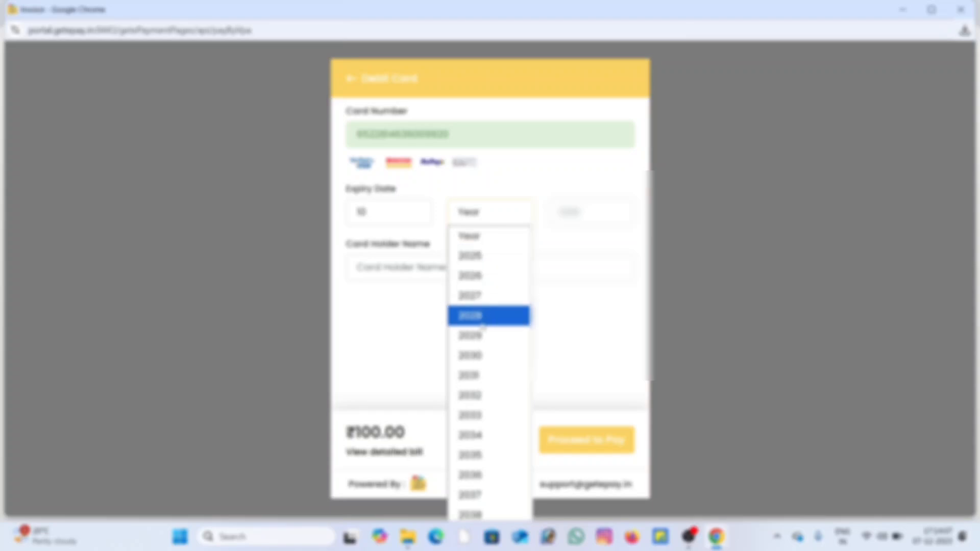
pyautogui.click(480, 317)
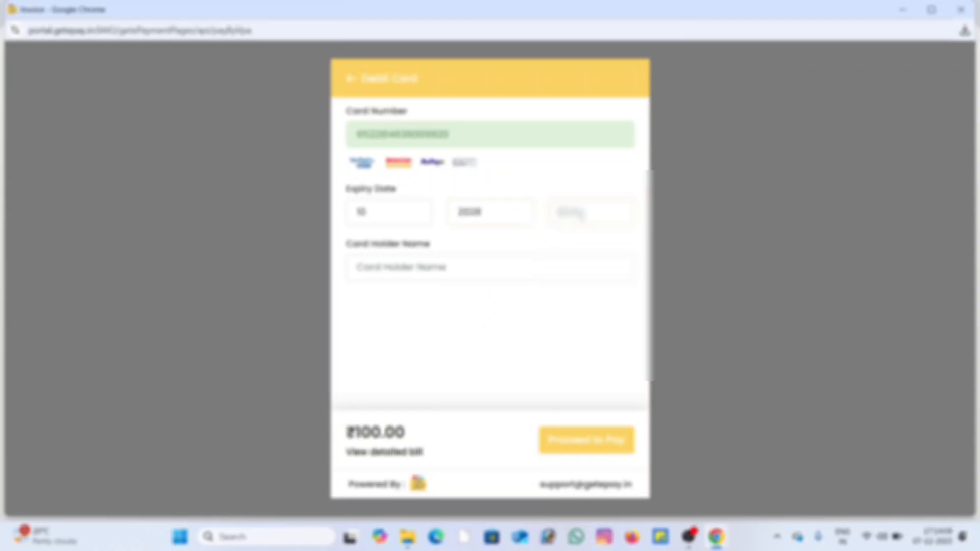
pyautogui.write('••')
# Step: Fill in the card holder's name and submit the ₹100 payment, declining to save the card in the browser
pyautogui.click(430, 261)
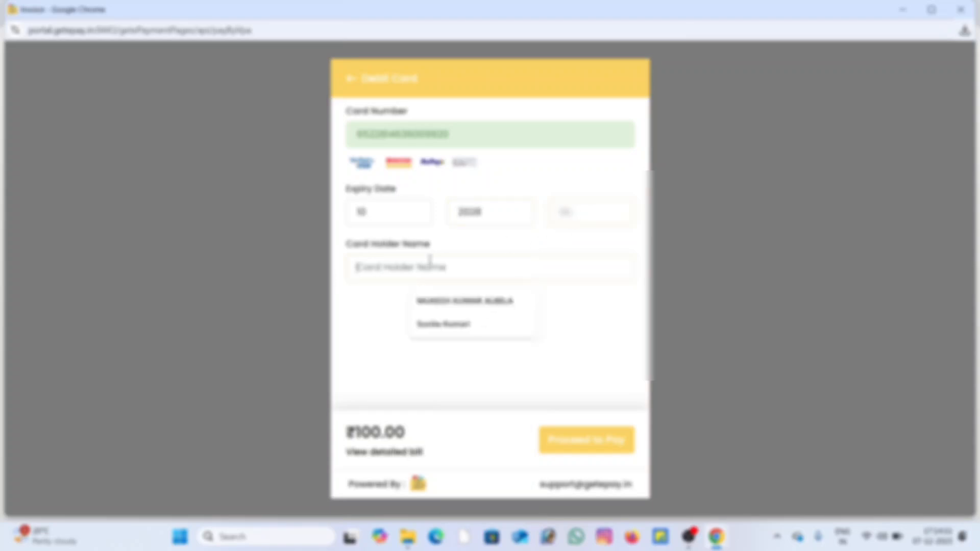
pyautogui.click(450, 305)
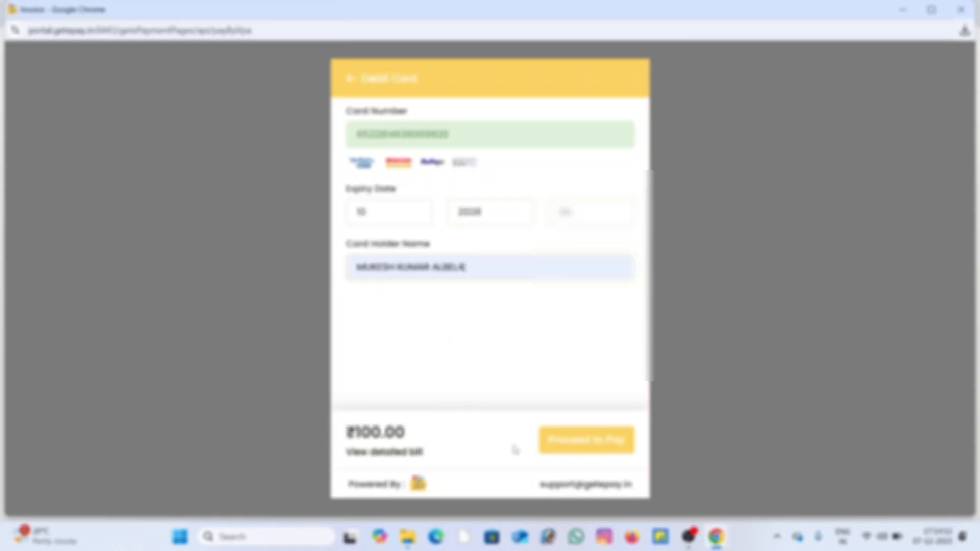
pyautogui.click(572, 446)
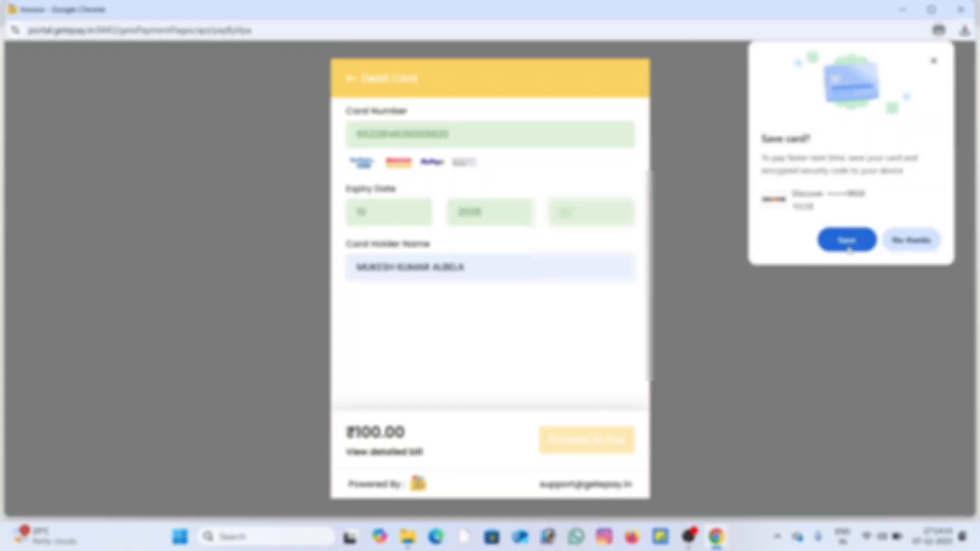
pyautogui.click(898, 242)
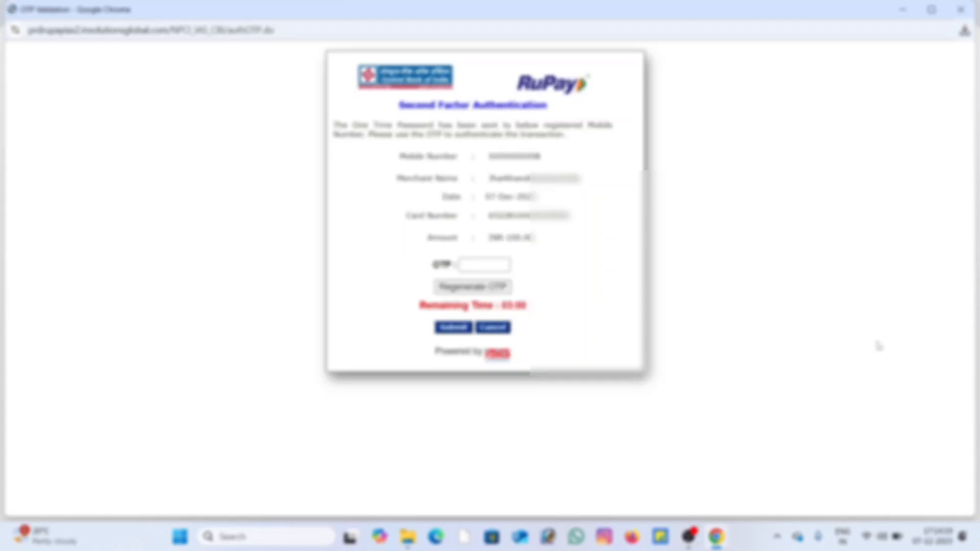
# Step: Enter the one-time password on the bank's authentication page and submit it to authorize the payment
pyautogui.click(488, 265)
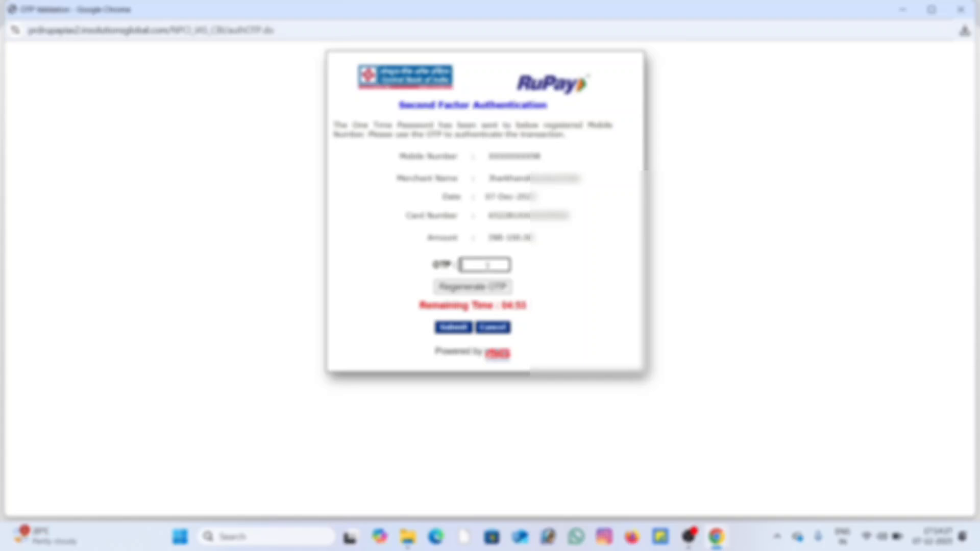
pyautogui.write('••••••')
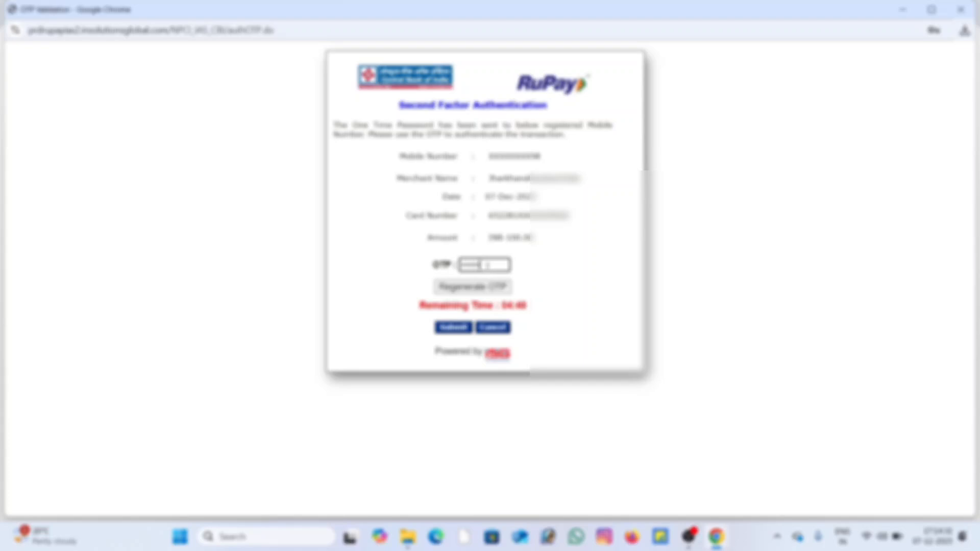
pyautogui.click(459, 329)
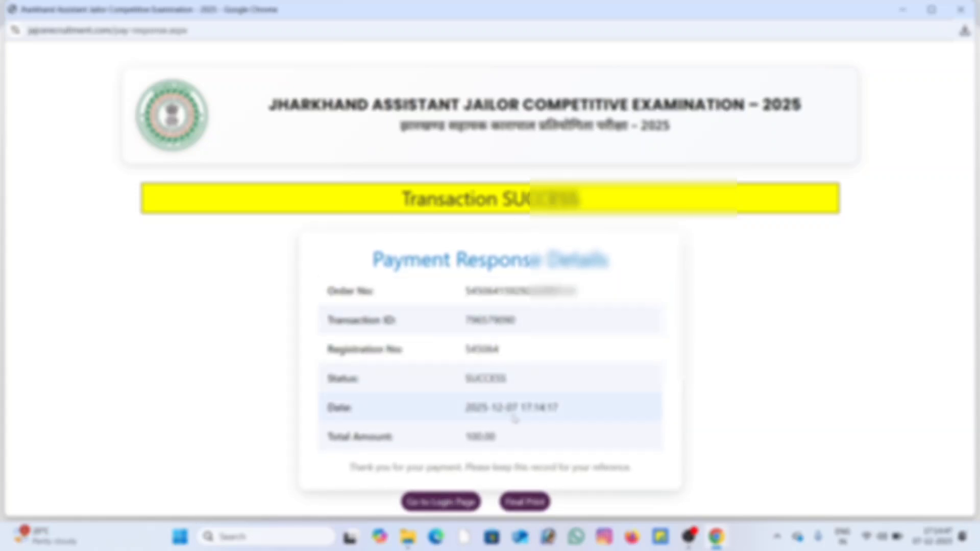
# Step: Open the final print of the application from the payment response page
pyautogui.click(530, 504)
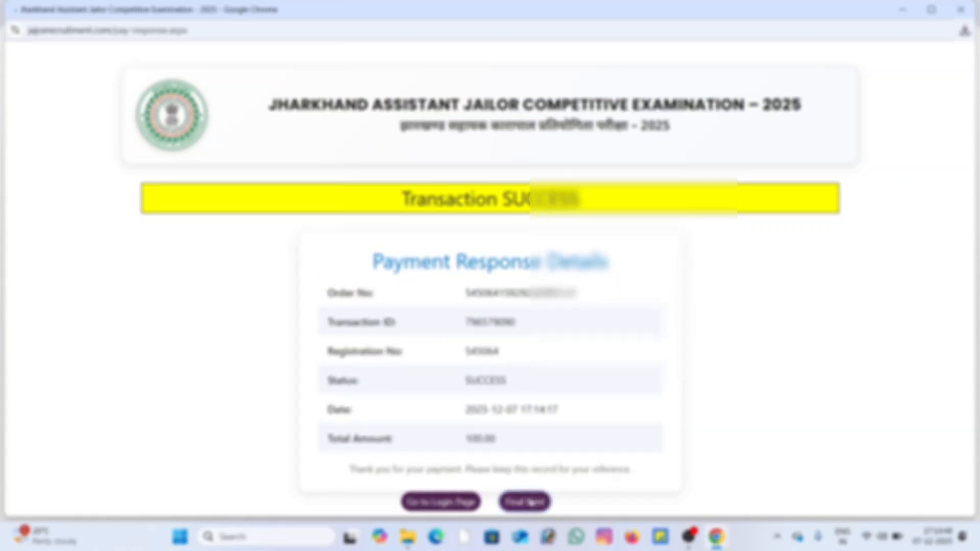